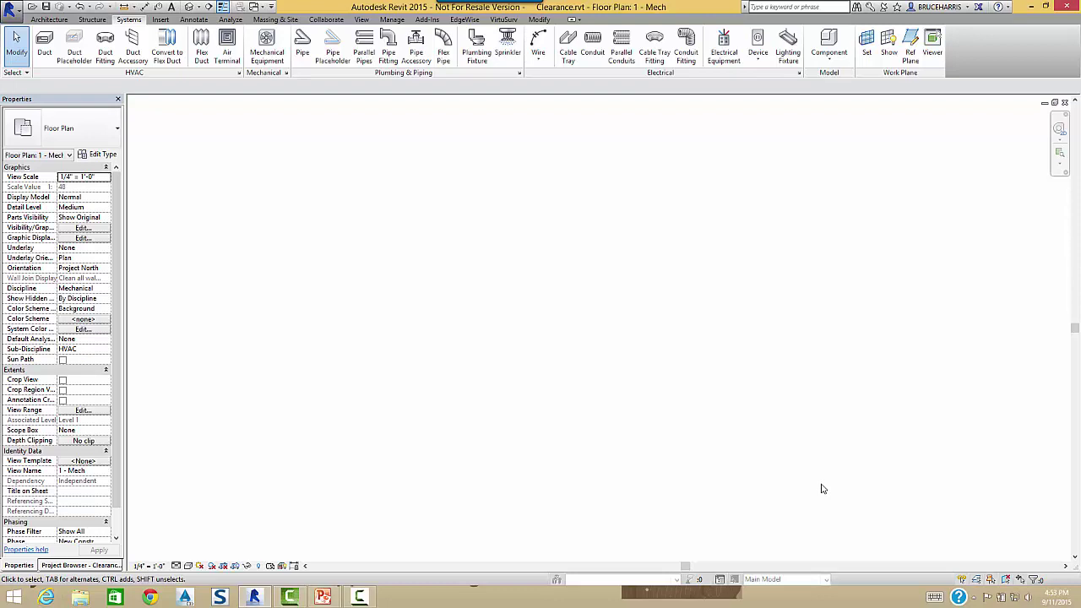
Step: Place a Parallel Fan Powered VAV unit at 9' 0" offset on 1 - Mech and select it
click(266, 47)
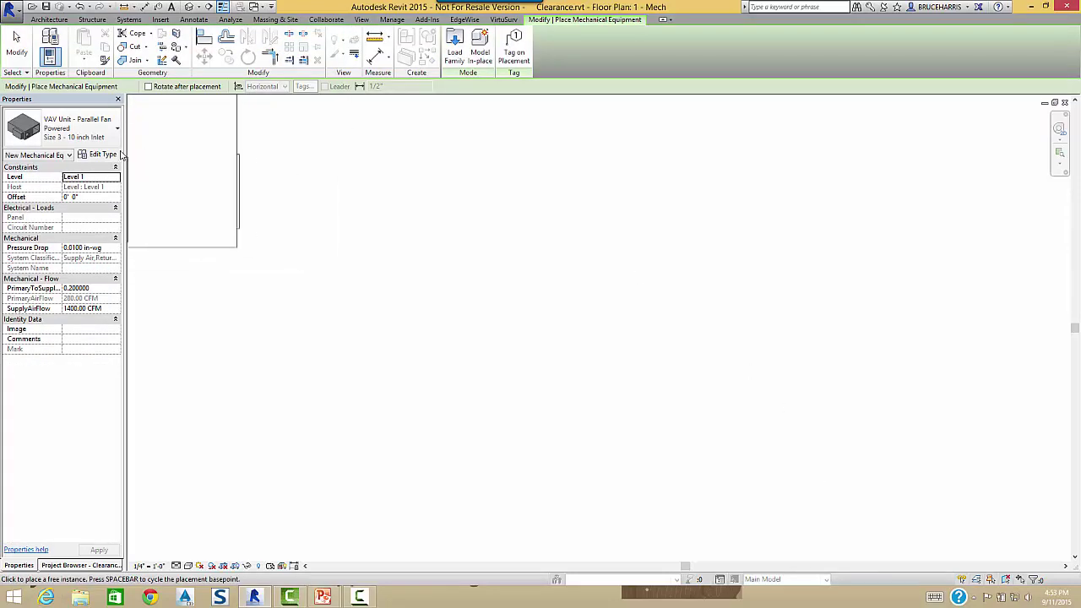
click(85, 198)
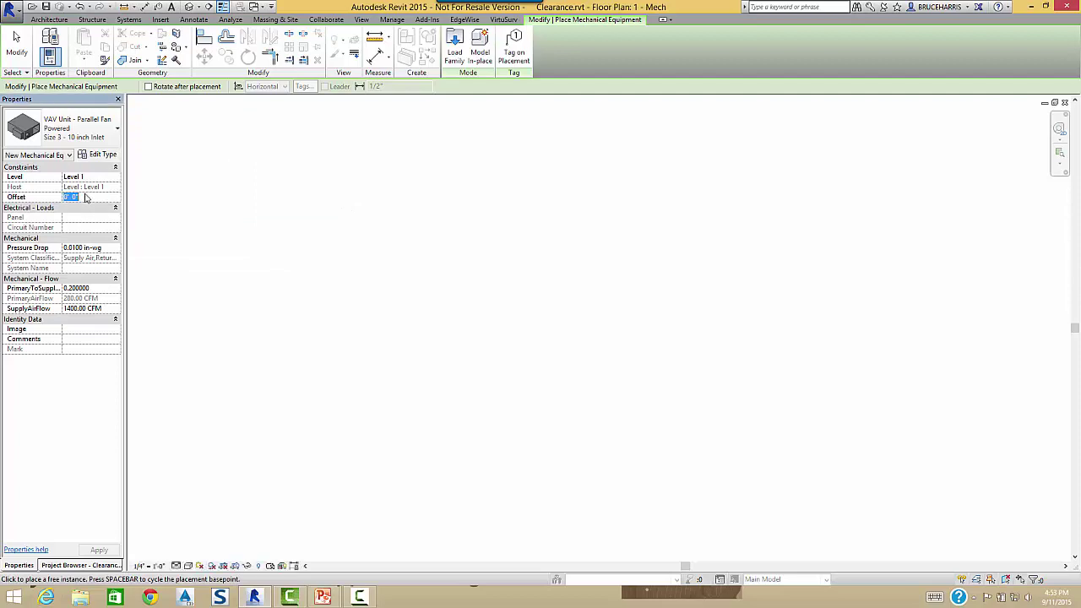
text(9)
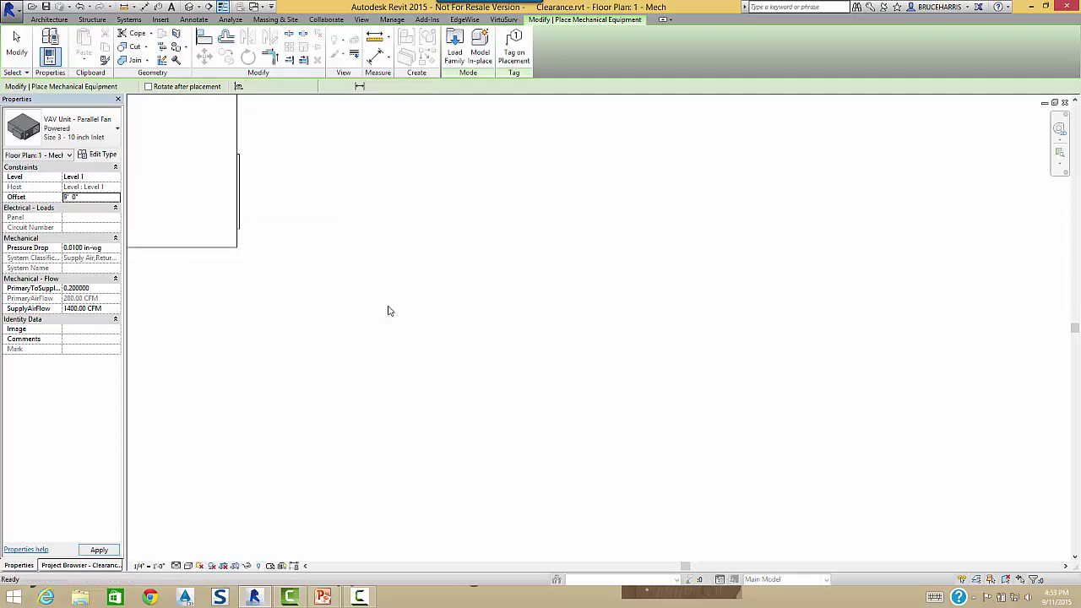
click(482, 319)
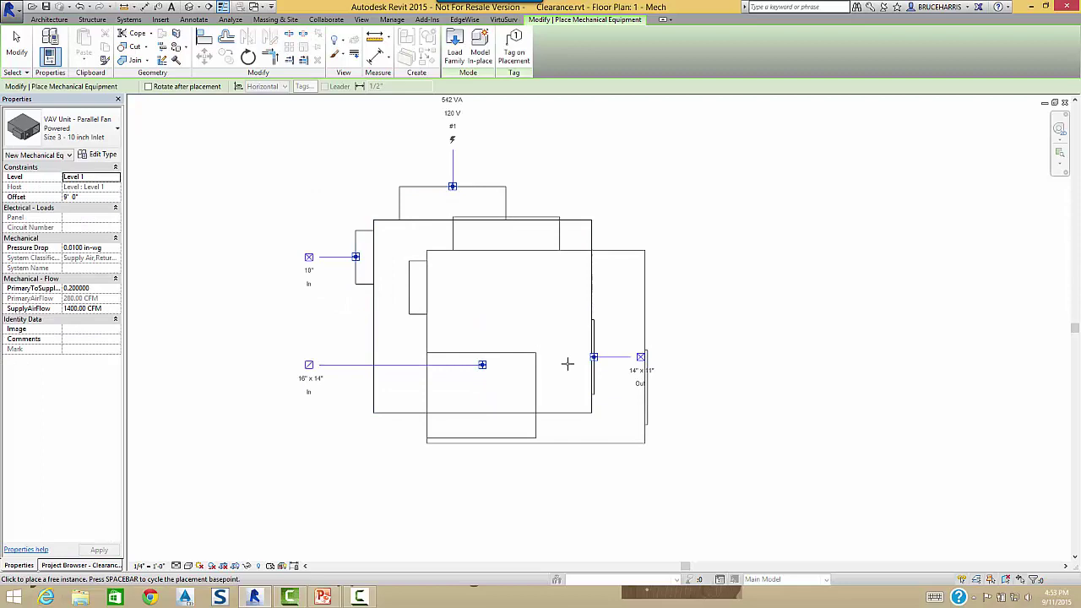
key(Escape)
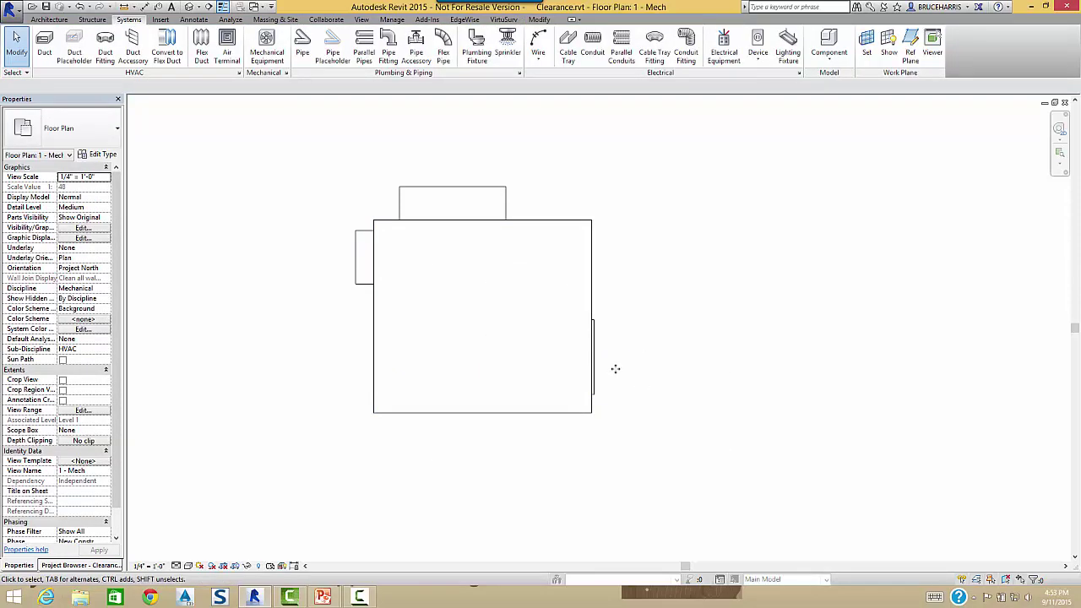
click(512, 413)
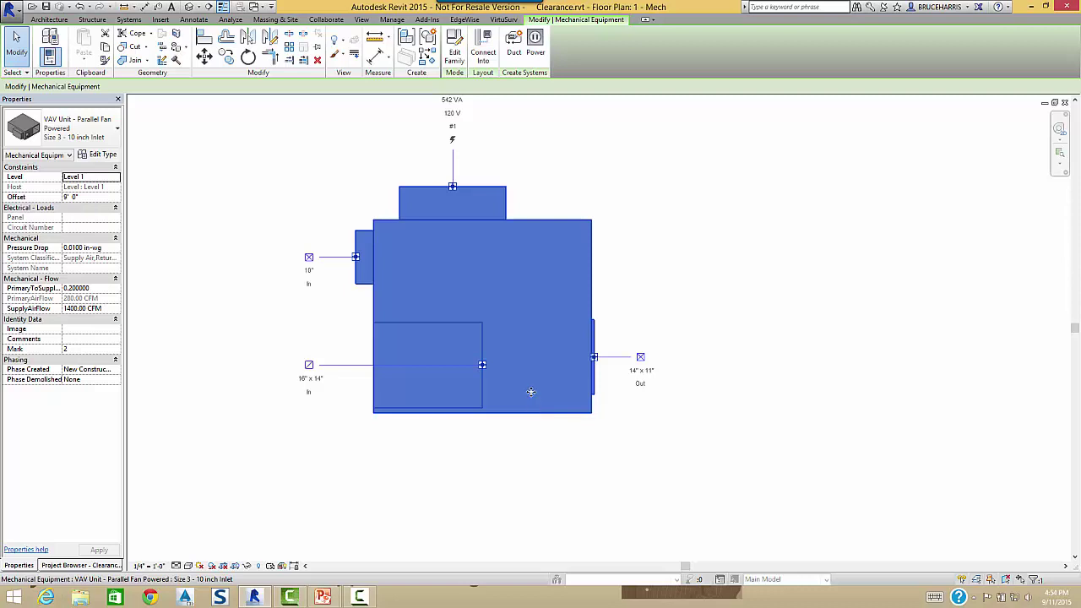
Step: Edit the VAV unit's family and open its Front elevation view
click(456, 54)
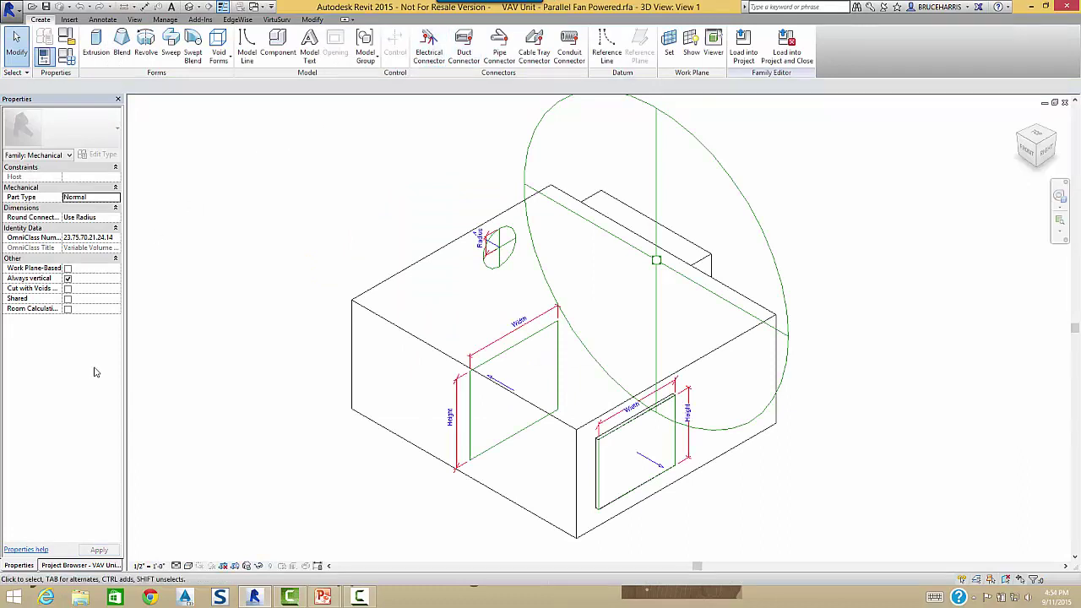
click(53, 565)
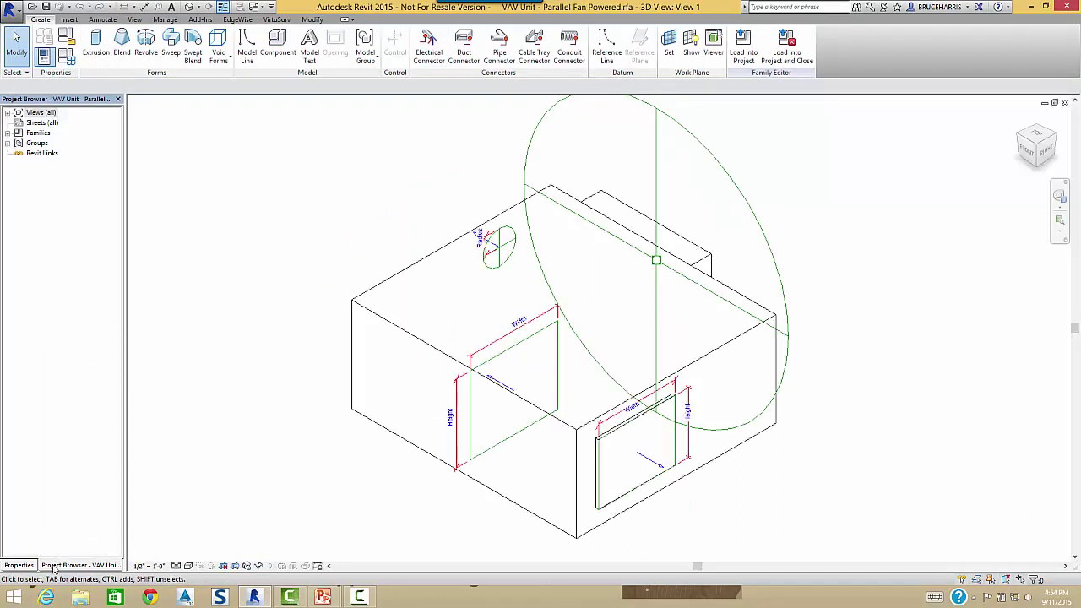
click(8, 112)
click(18, 123)
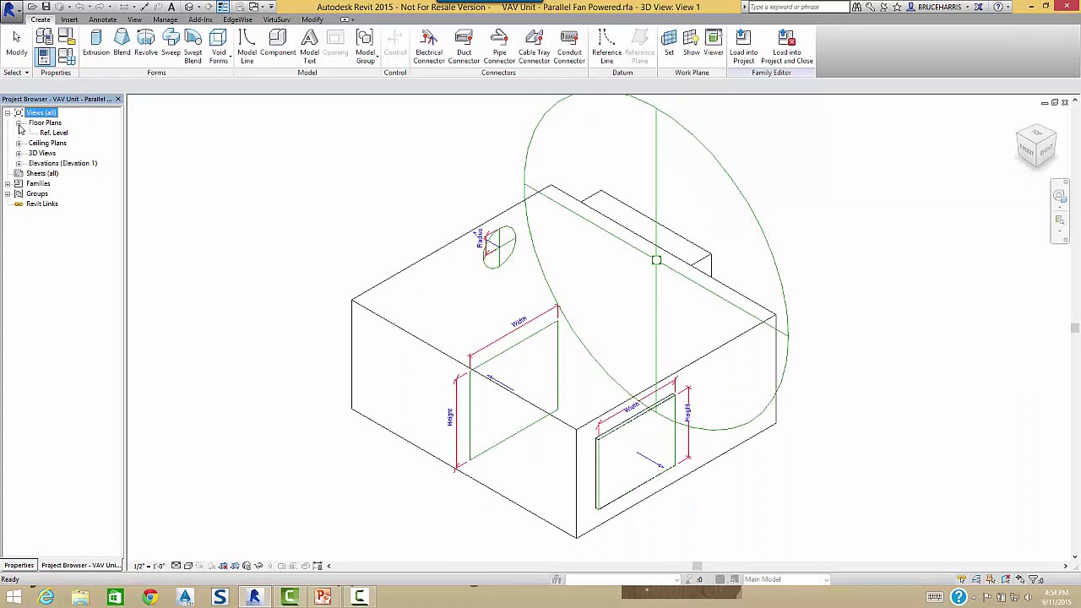
click(19, 153)
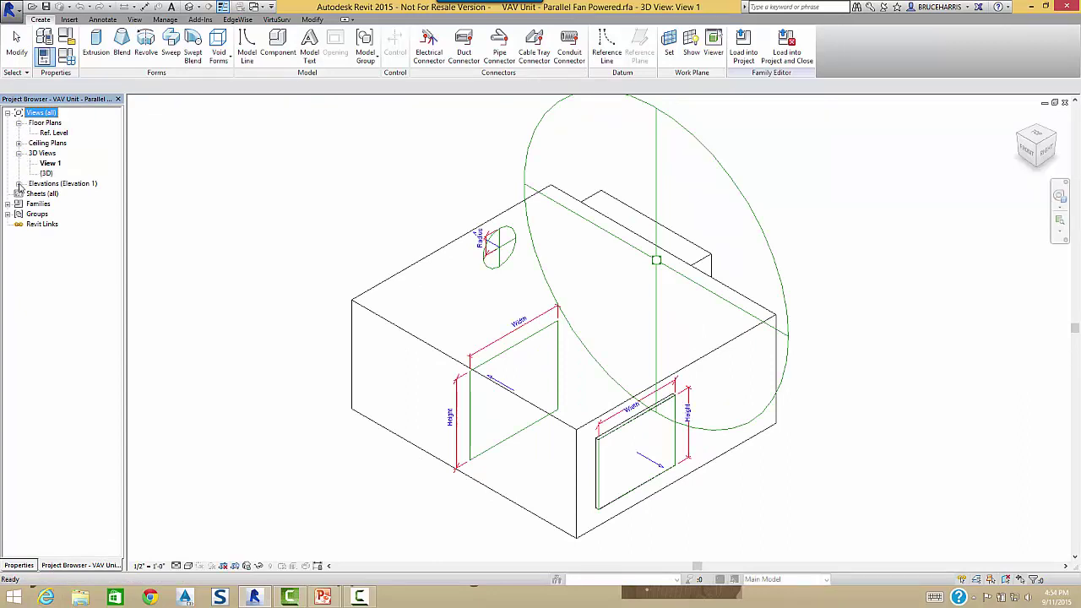
click(19, 185)
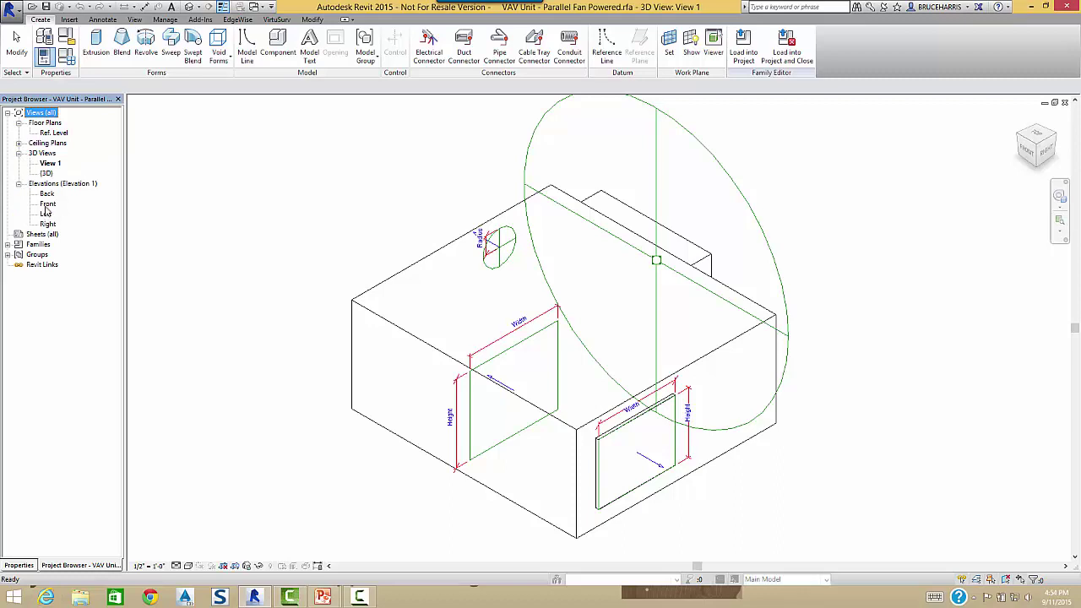
double_click(46, 204)
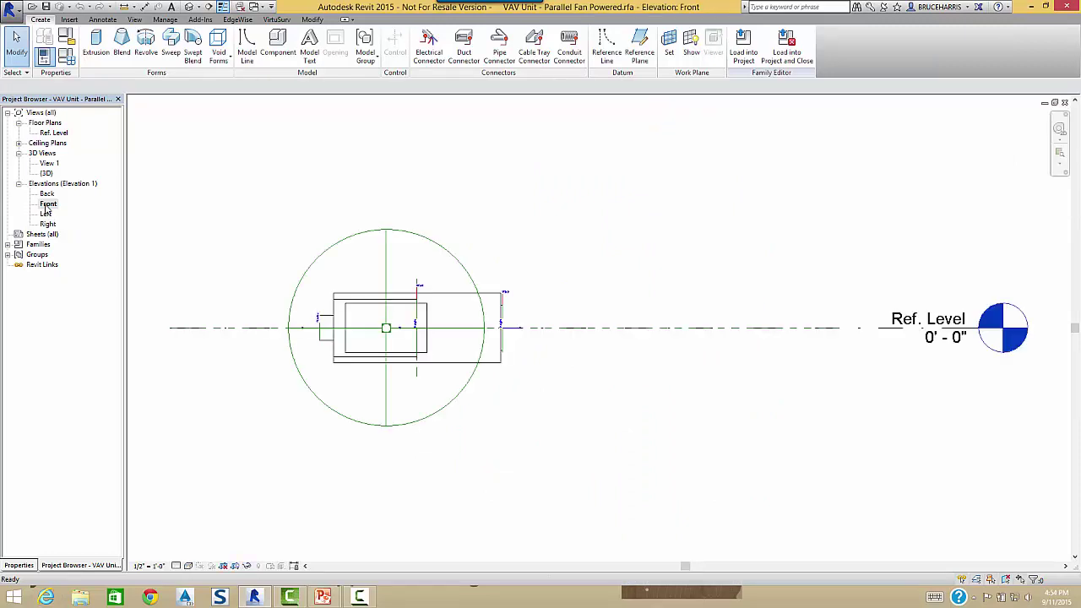
Step: Temporarily hide the connector category in the Front elevation
scroll(508, 317, up, 4)
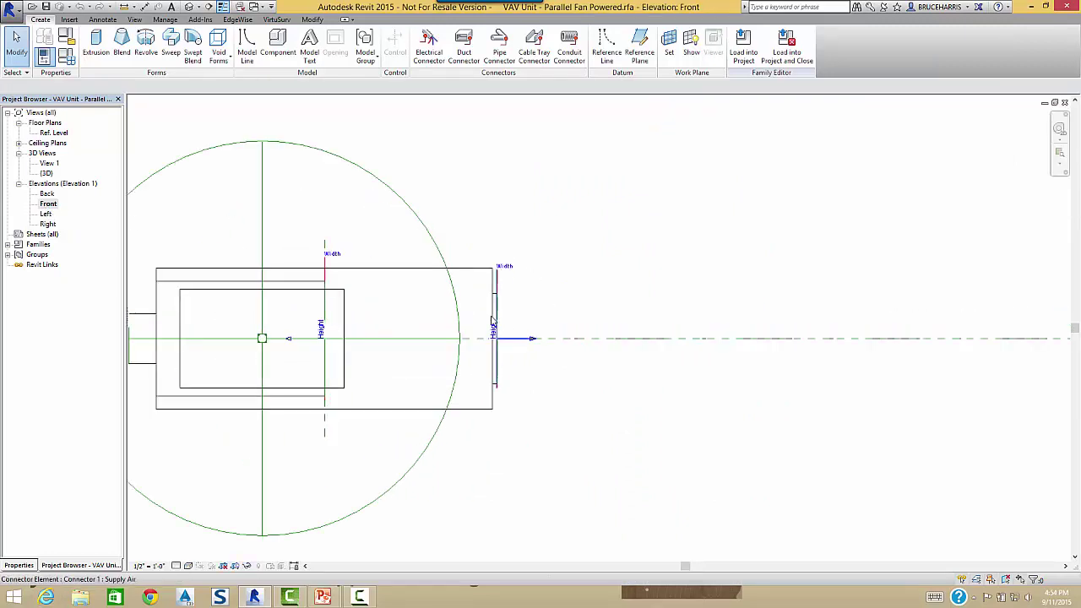
click(247, 566)
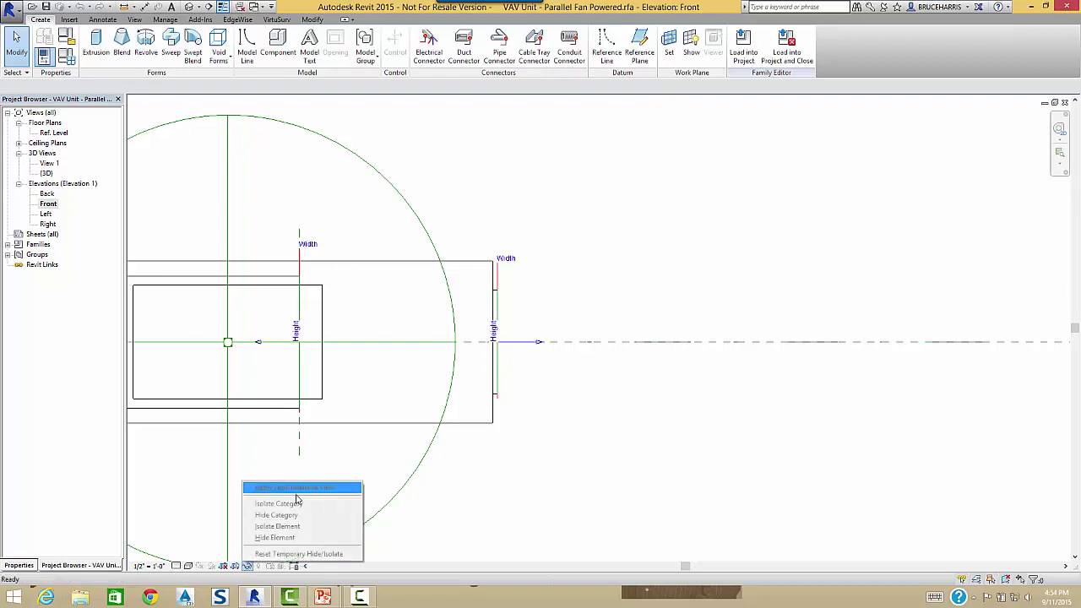
click(384, 185)
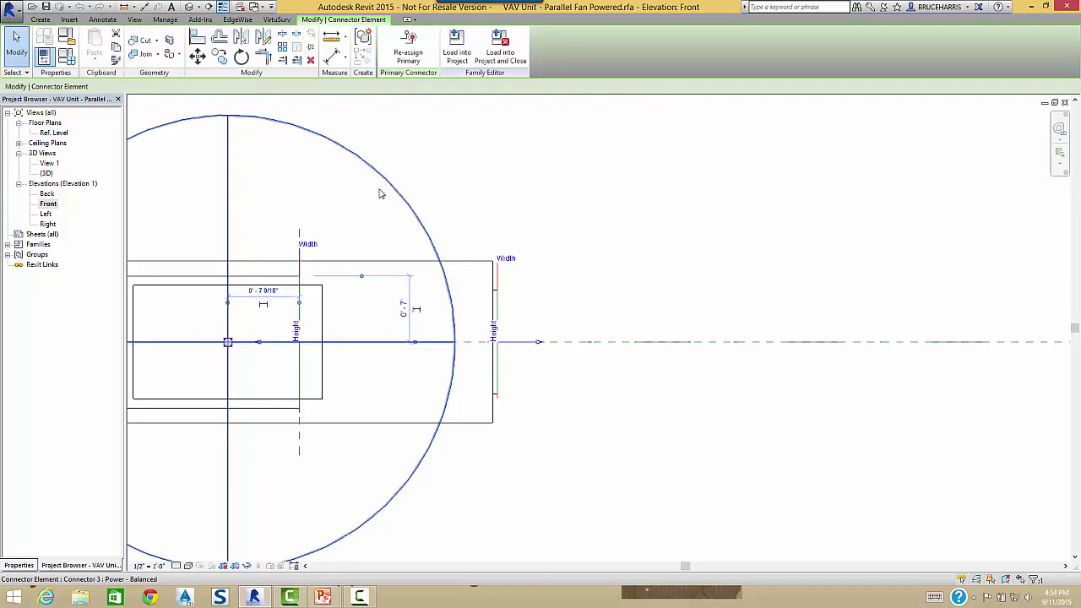
click(246, 566)
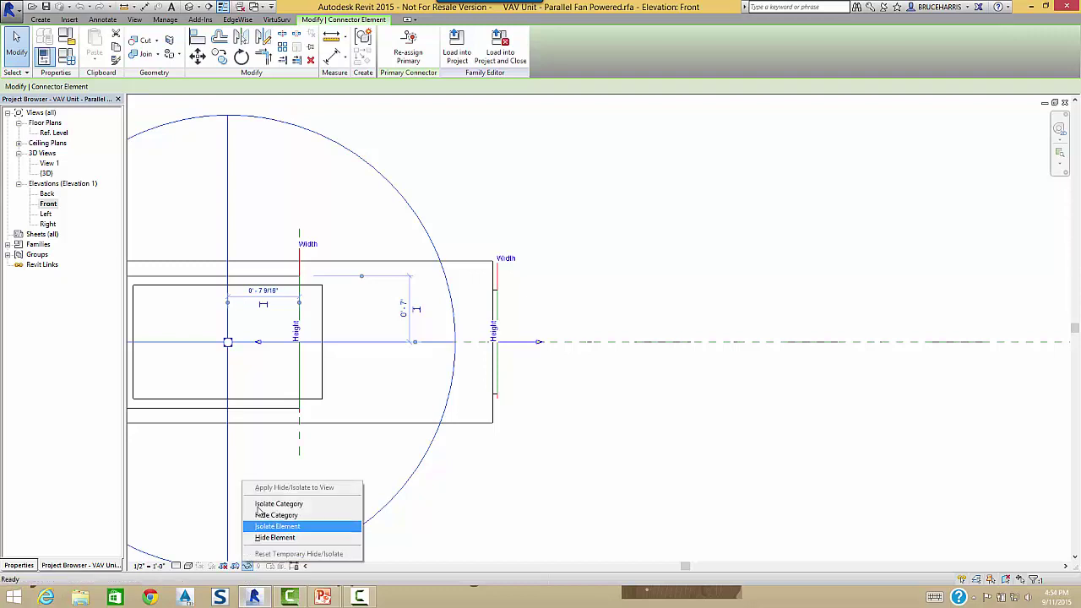
click(265, 516)
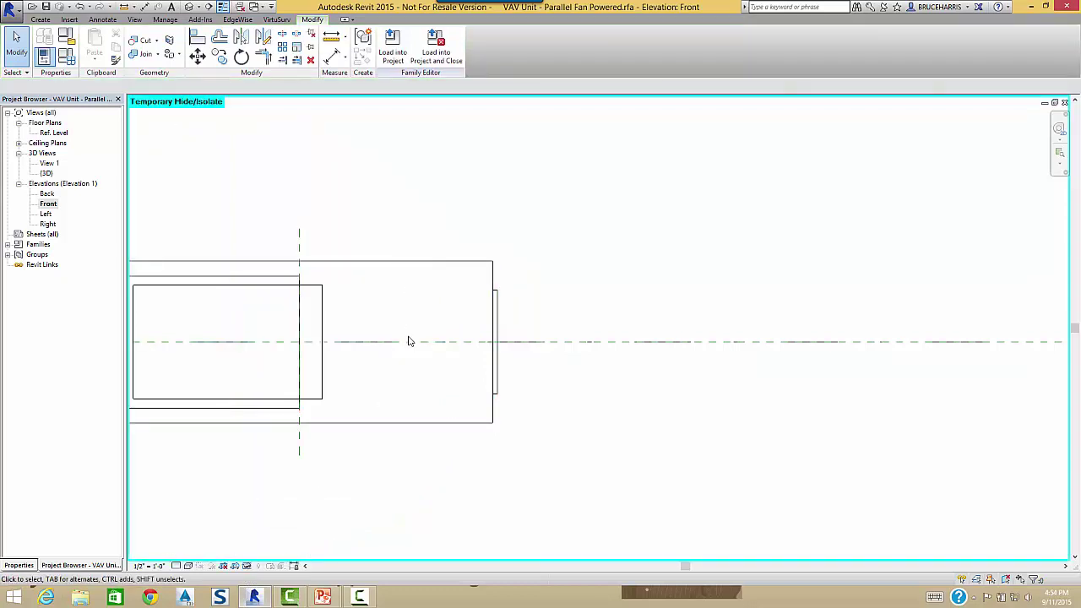
scroll(410, 340, up, 2)
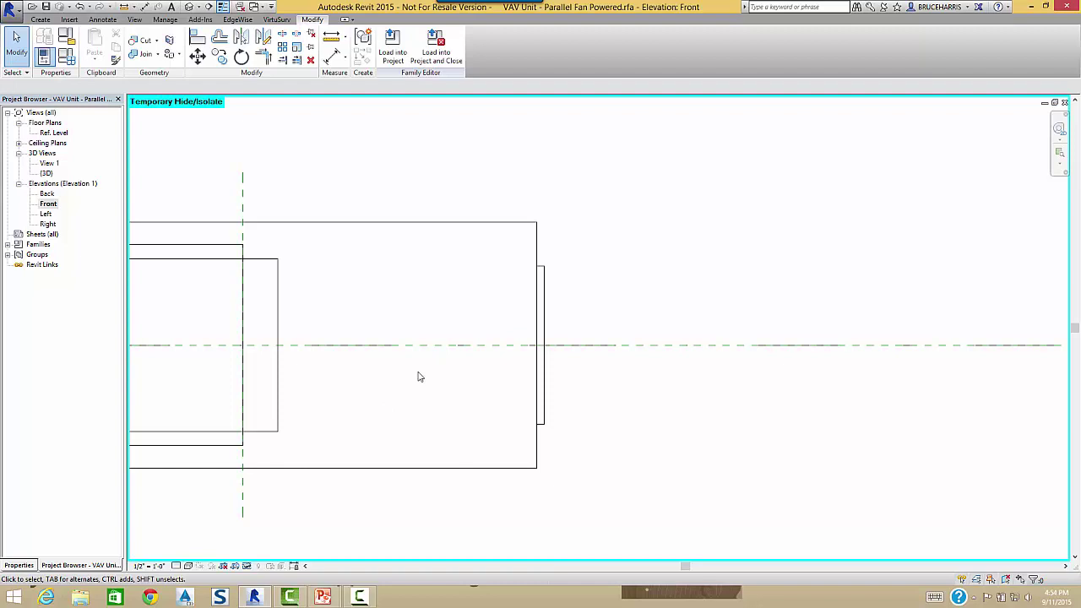
Step: Start an extrusion sketched on the Center (Front/Back) reference plane
click(40, 20)
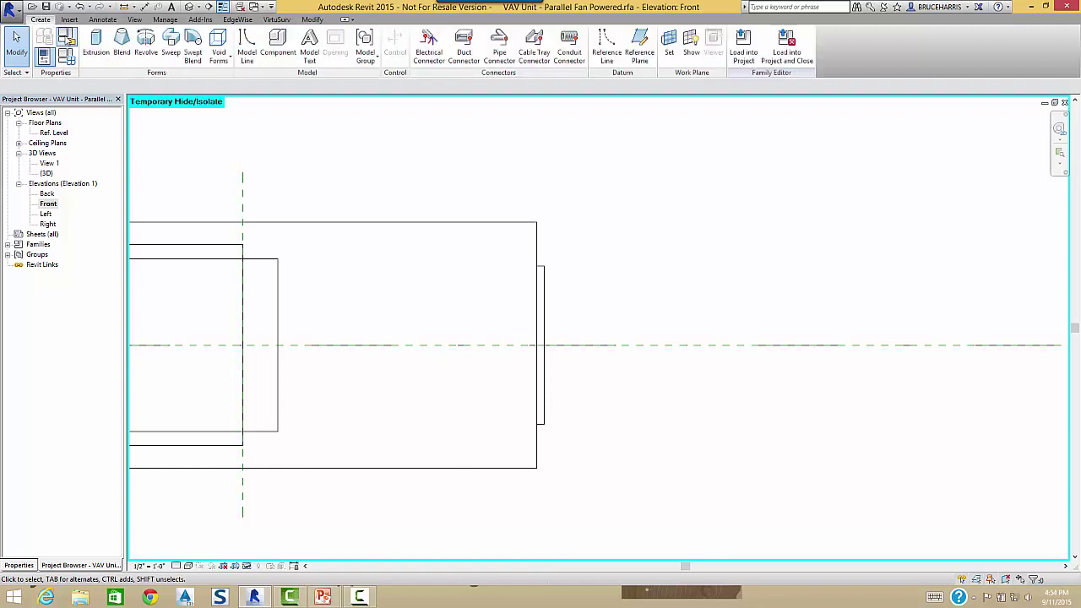
click(96, 44)
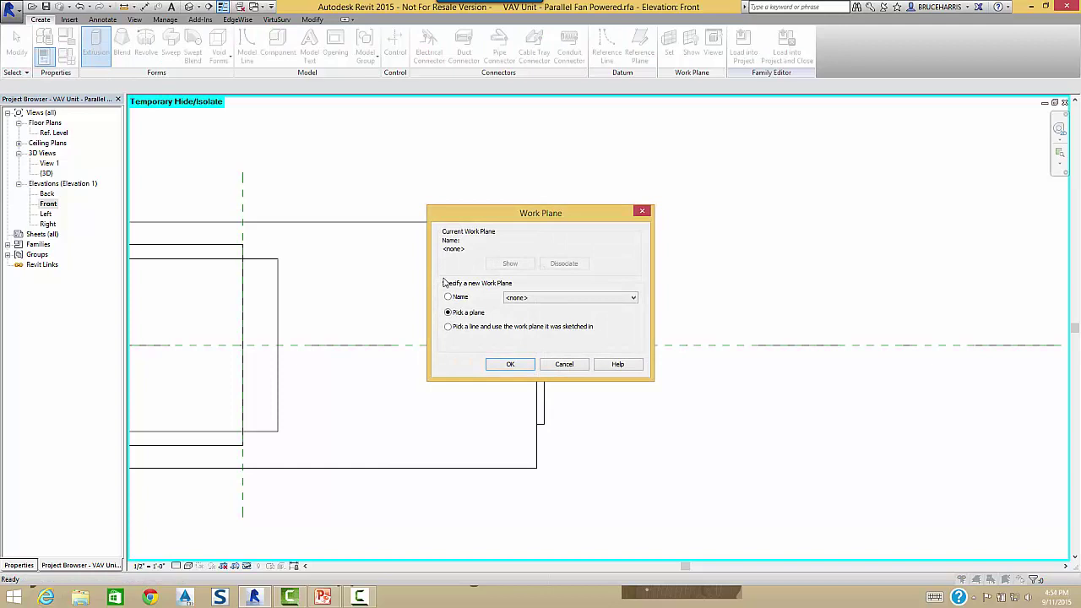
click(576, 298)
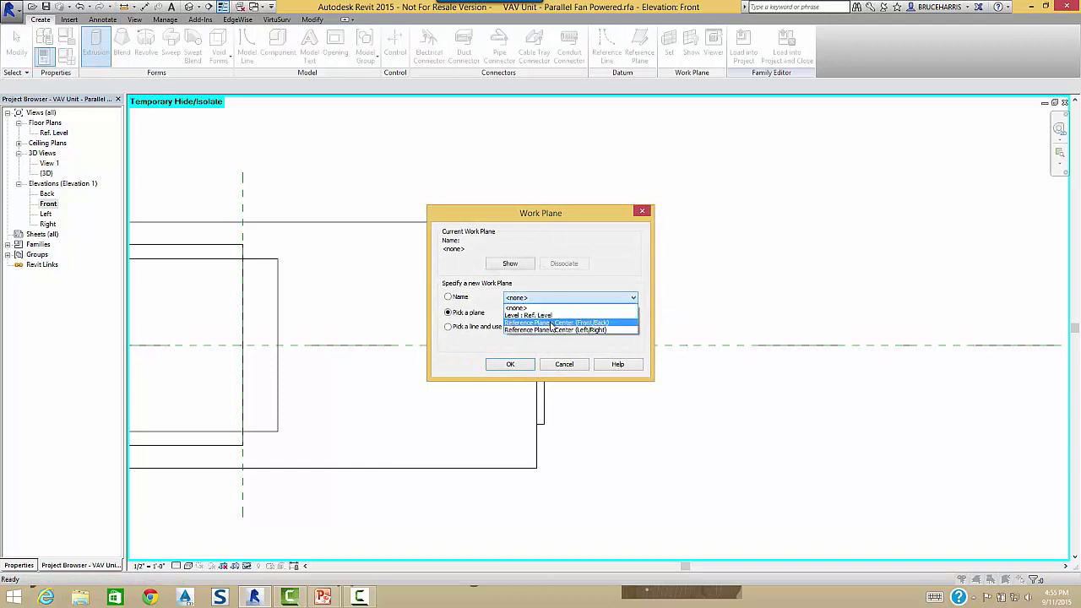
click(552, 324)
click(510, 364)
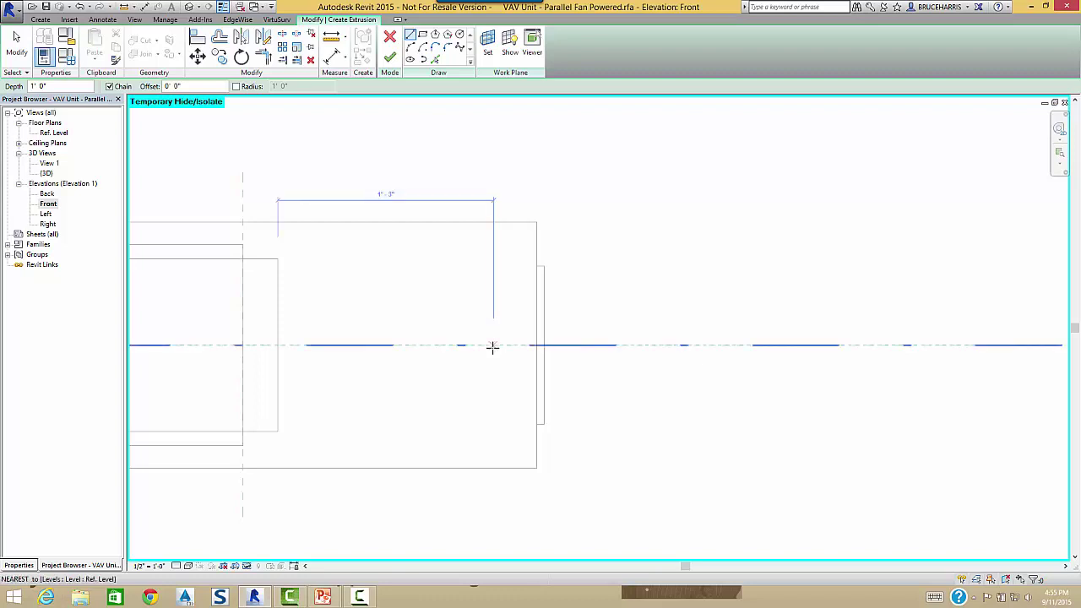
Step: Sketch a closed 1' square profile, finish the extrusion, and open the Ref. Level plan
click(320, 345)
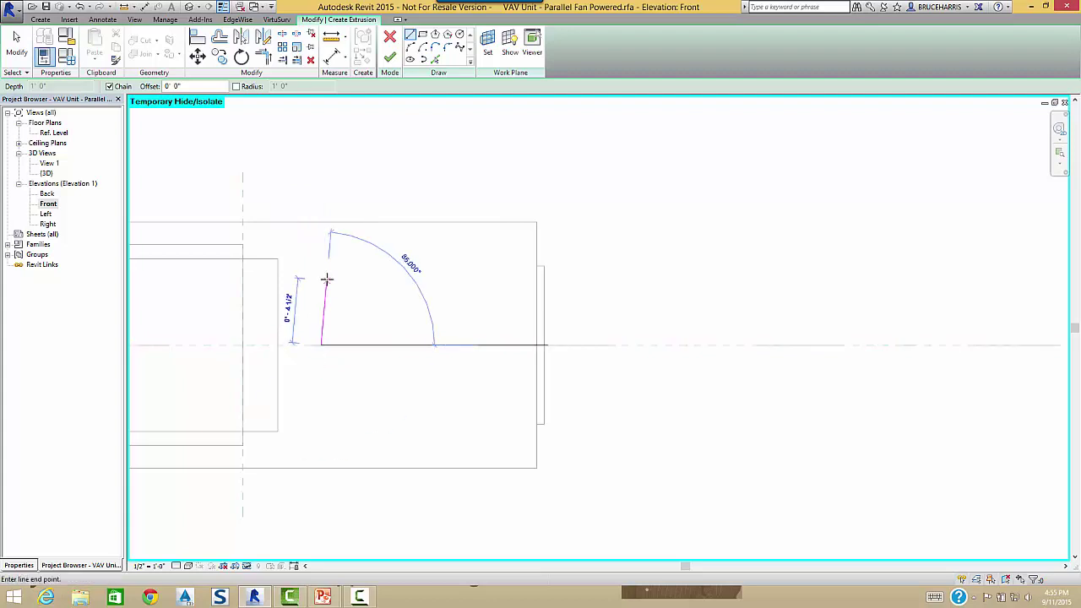
text(.5)
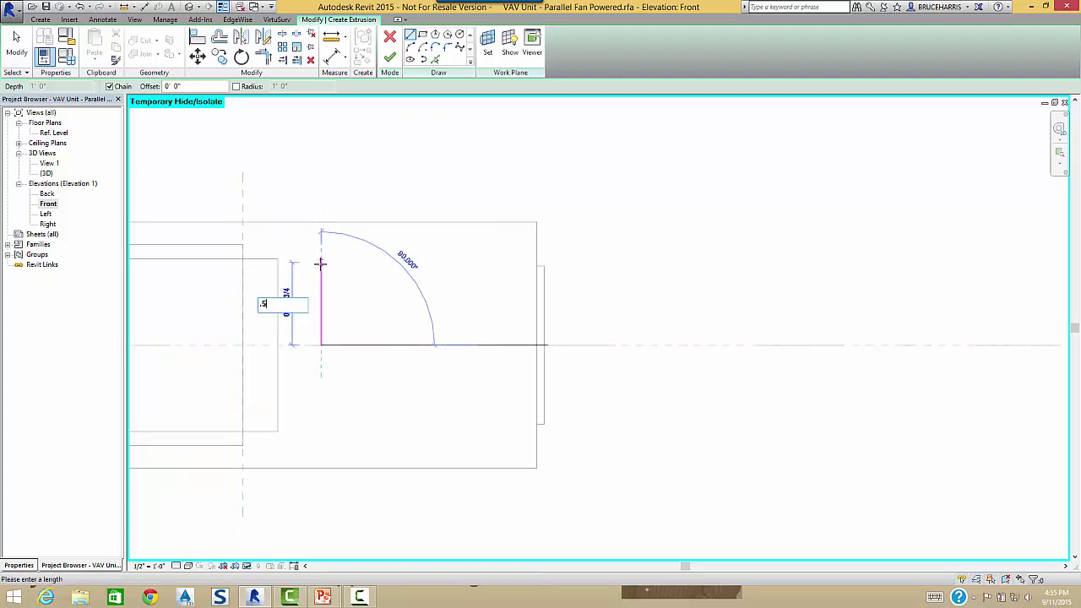
key(Return)
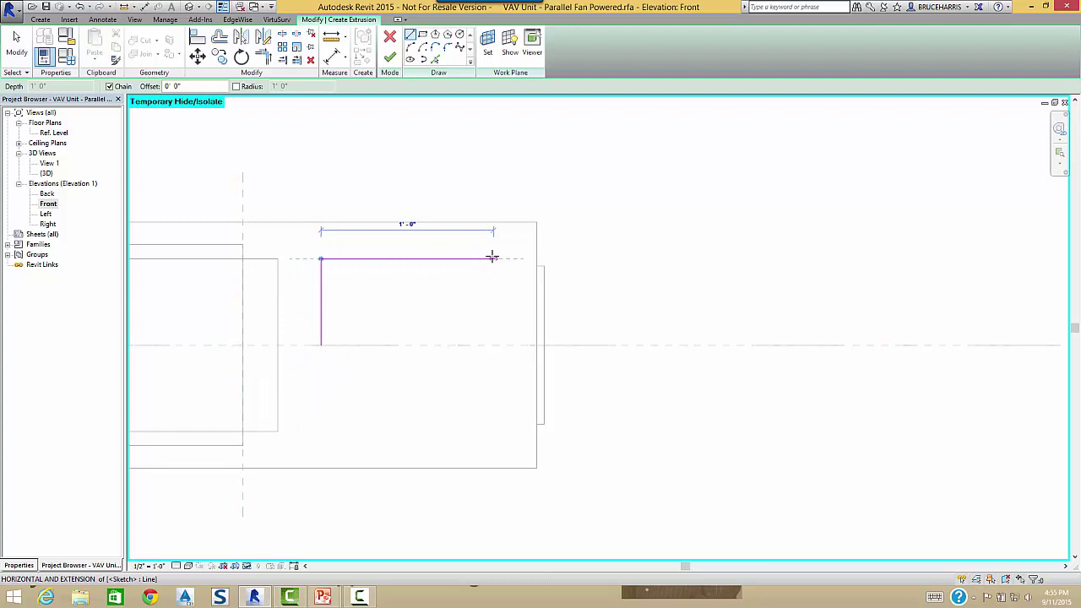
text(1)
key(Return)
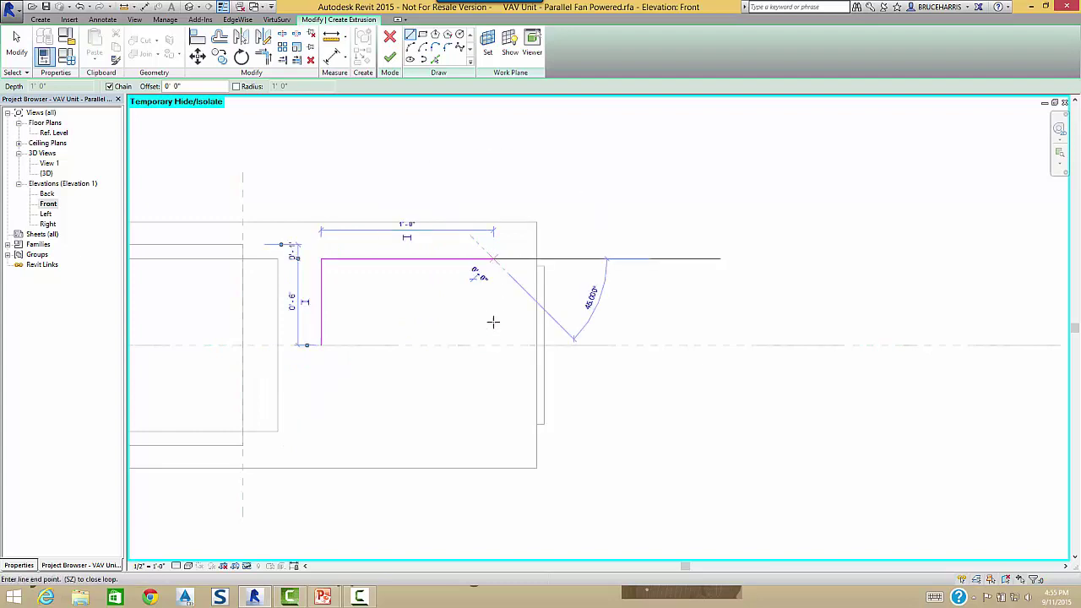
text(1)
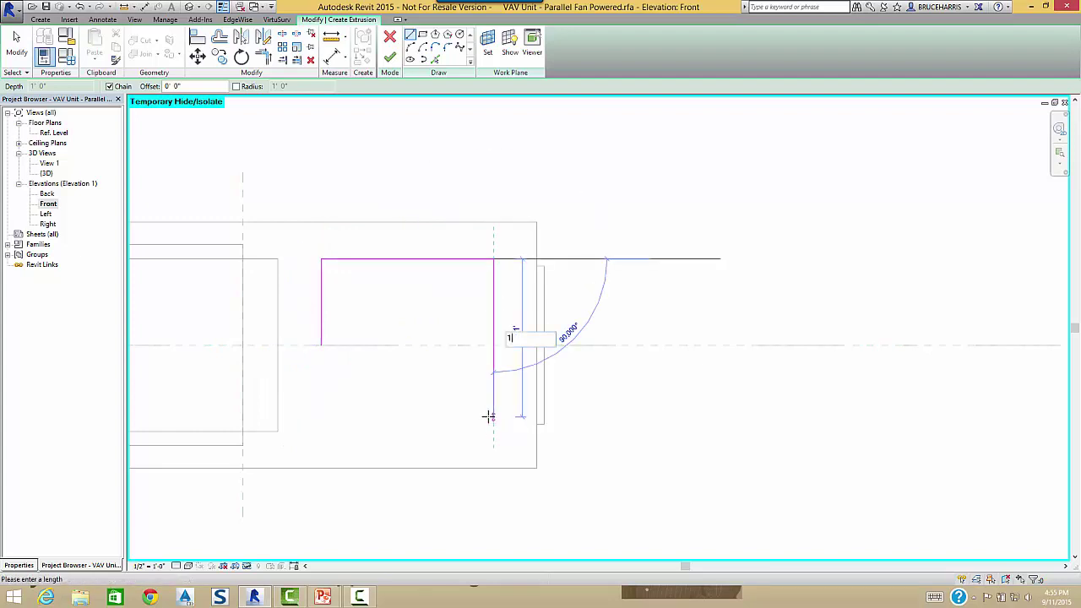
key(Return)
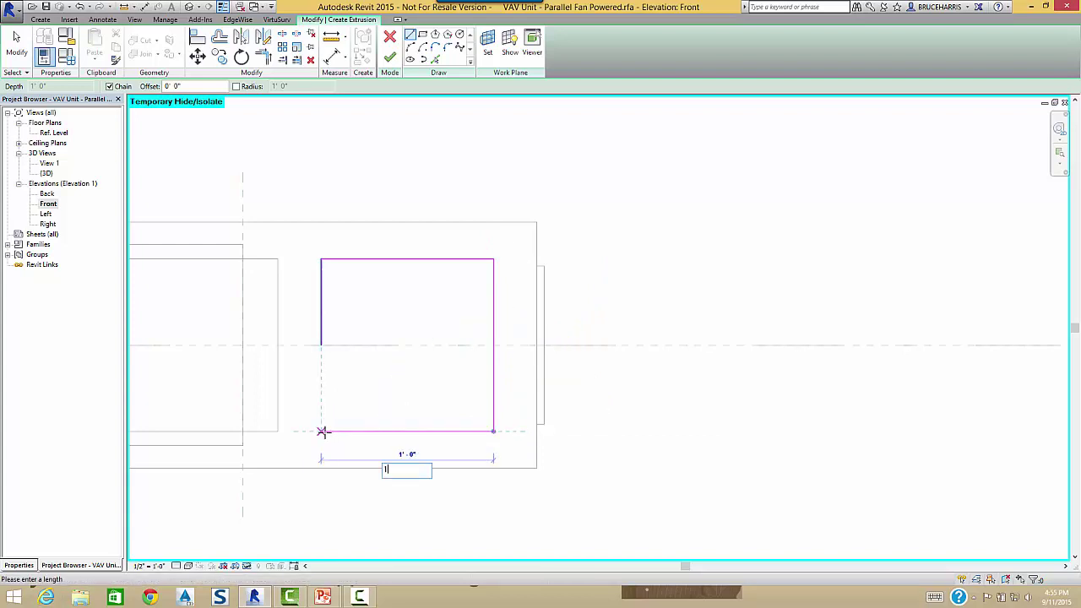
click(321, 432)
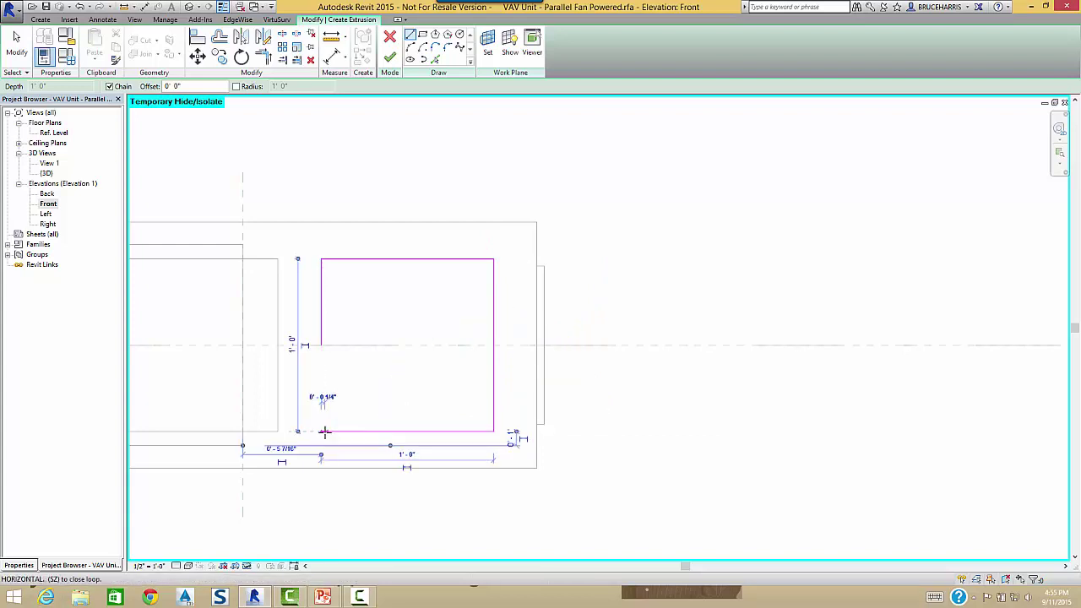
click(321, 345)
click(321, 346)
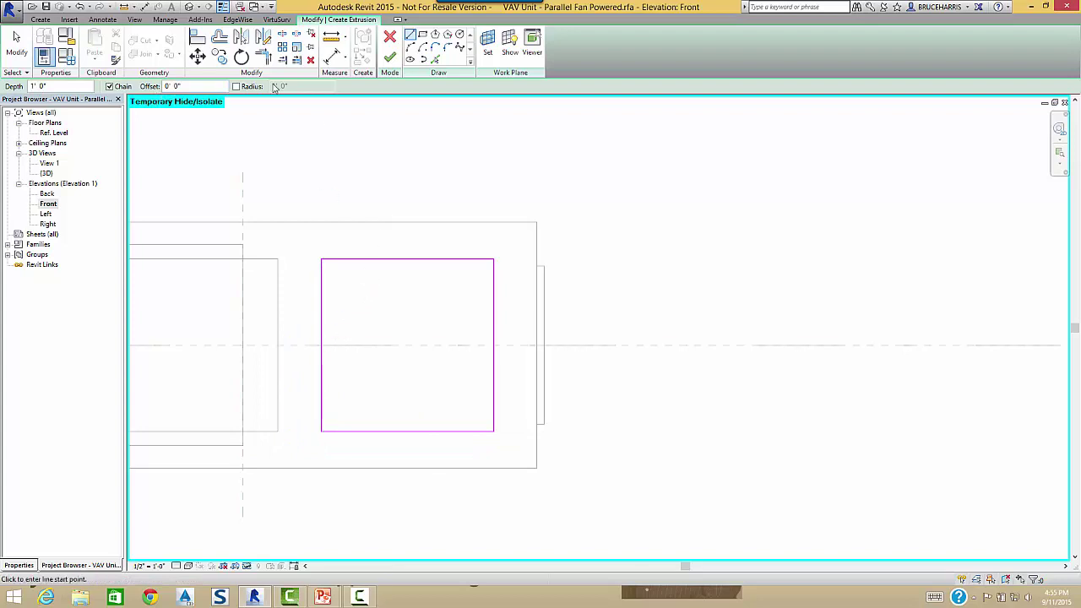
click(390, 58)
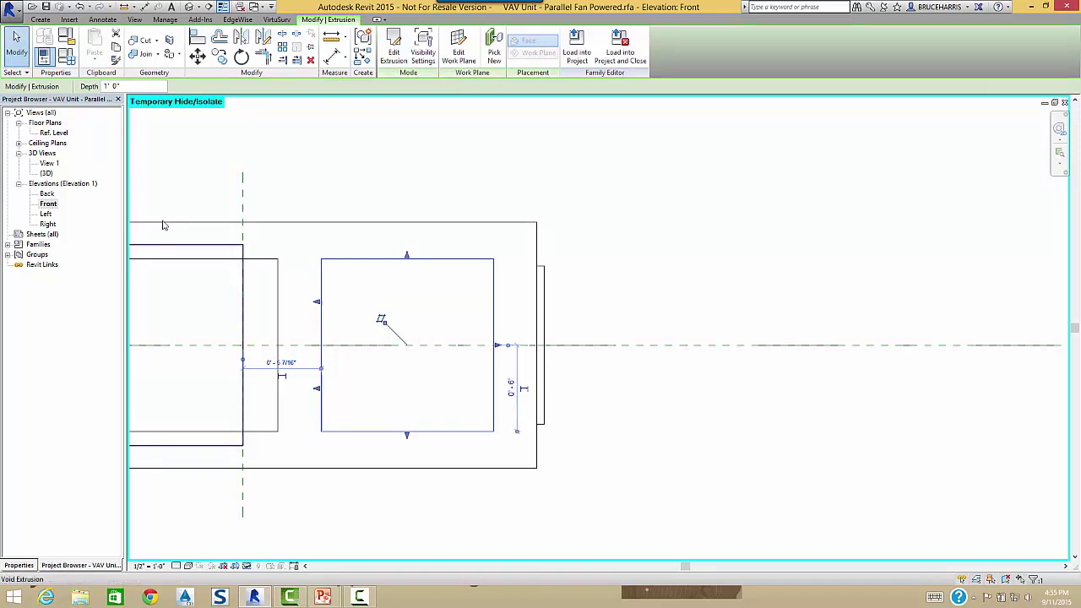
double_click(56, 133)
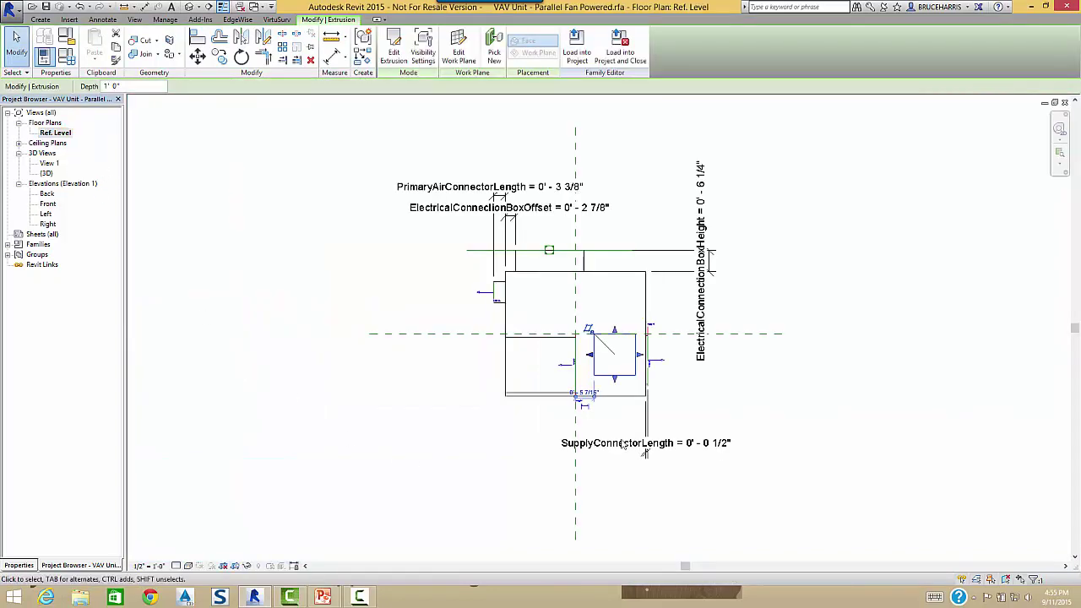
Step: Resize the void box and align its top edge to the unit's bottom edge
middle_drag(789, 436, 594, 434)
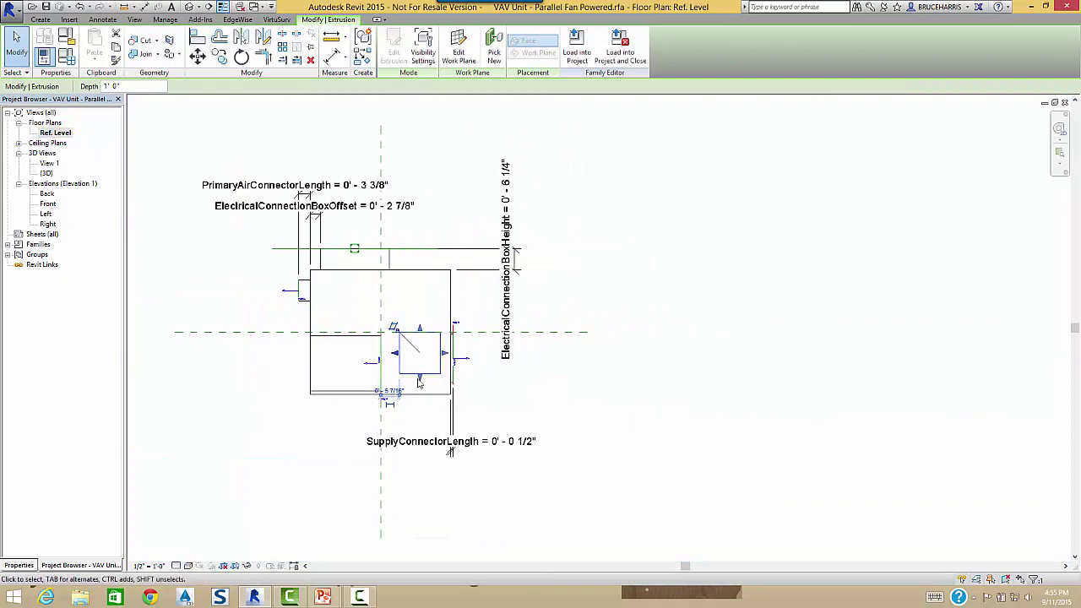
drag(421, 382, 420, 488)
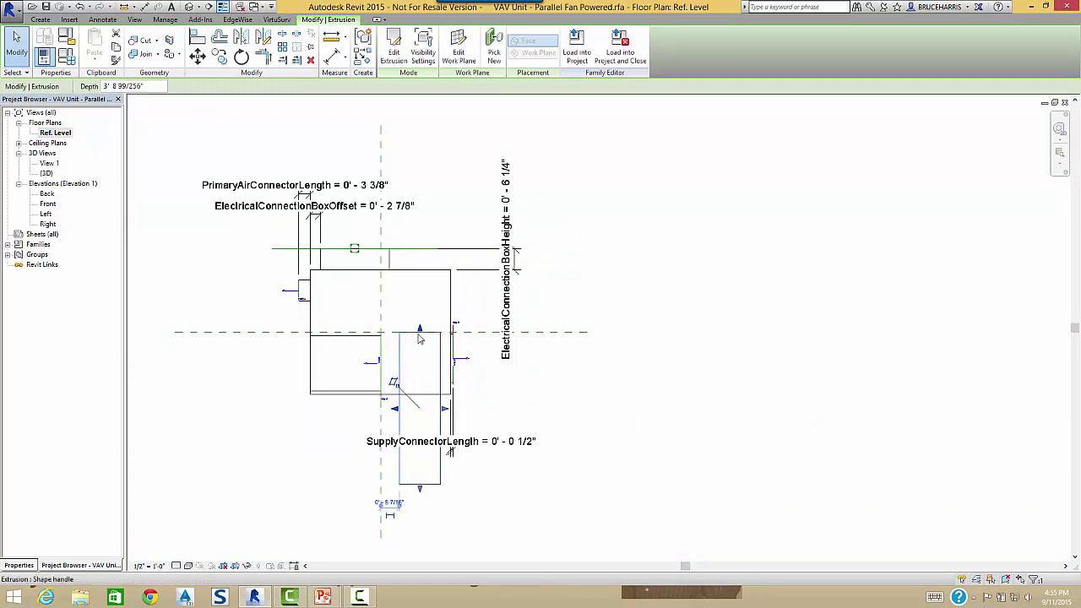
drag(420, 334, 420, 418)
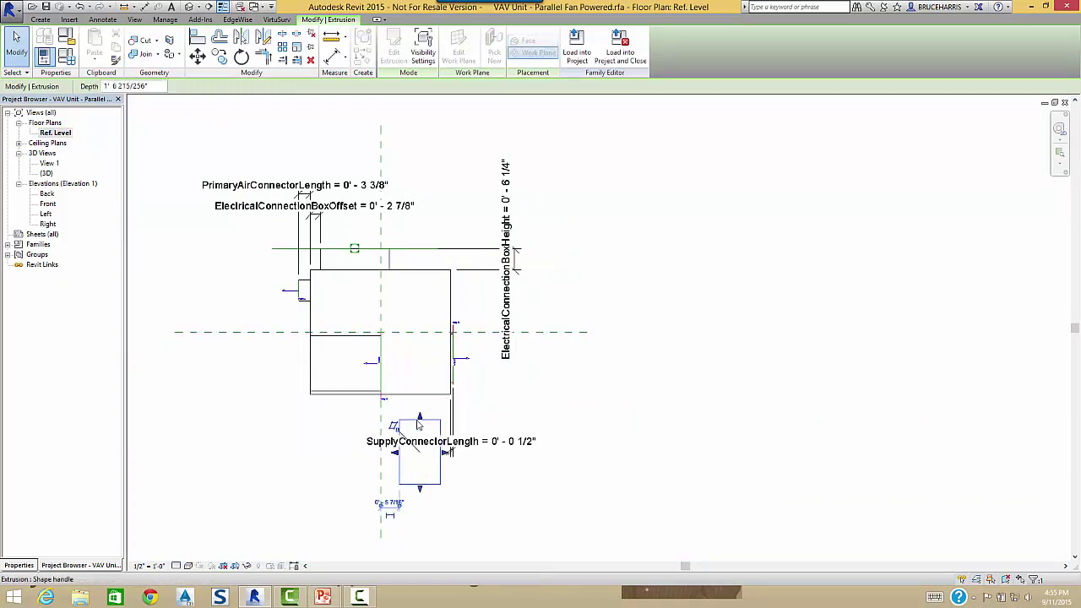
click(197, 38)
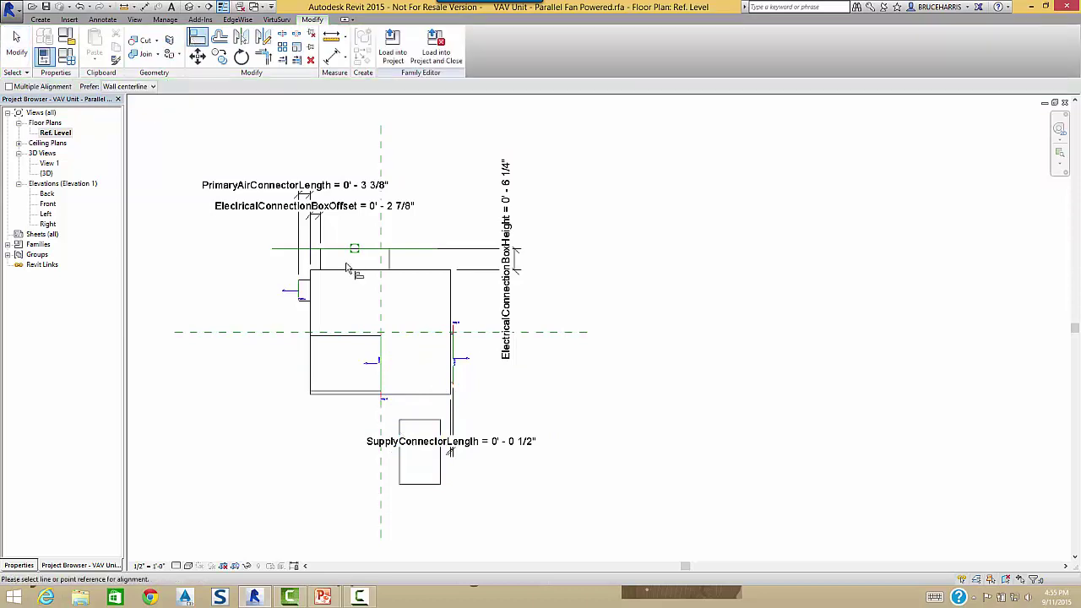
click(413, 394)
click(416, 421)
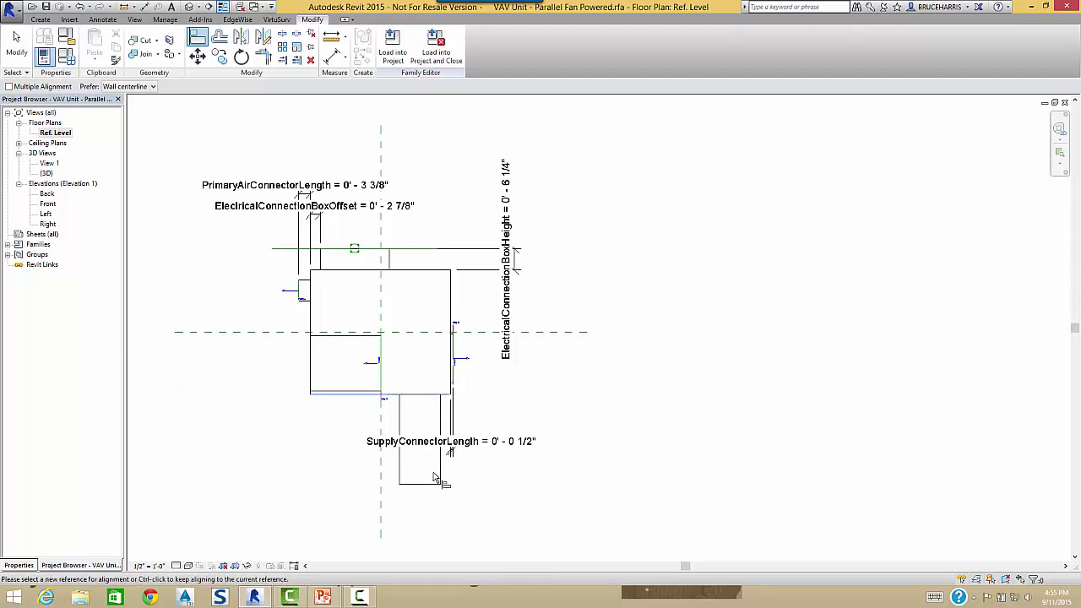
key(Escape)
Step: Set the void box's depth to 1
click(435, 487)
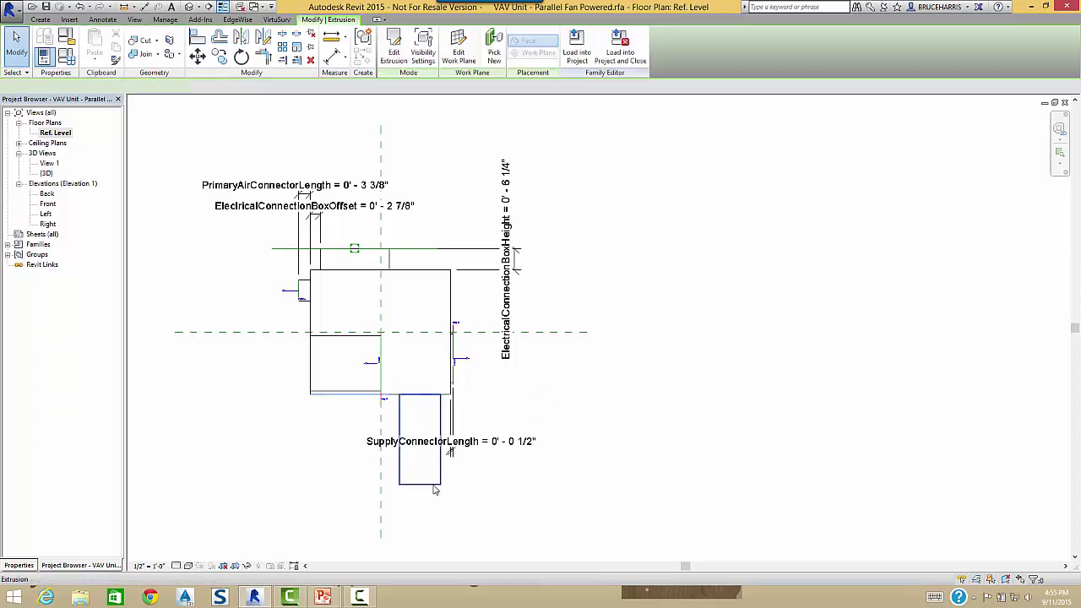
click(146, 86)
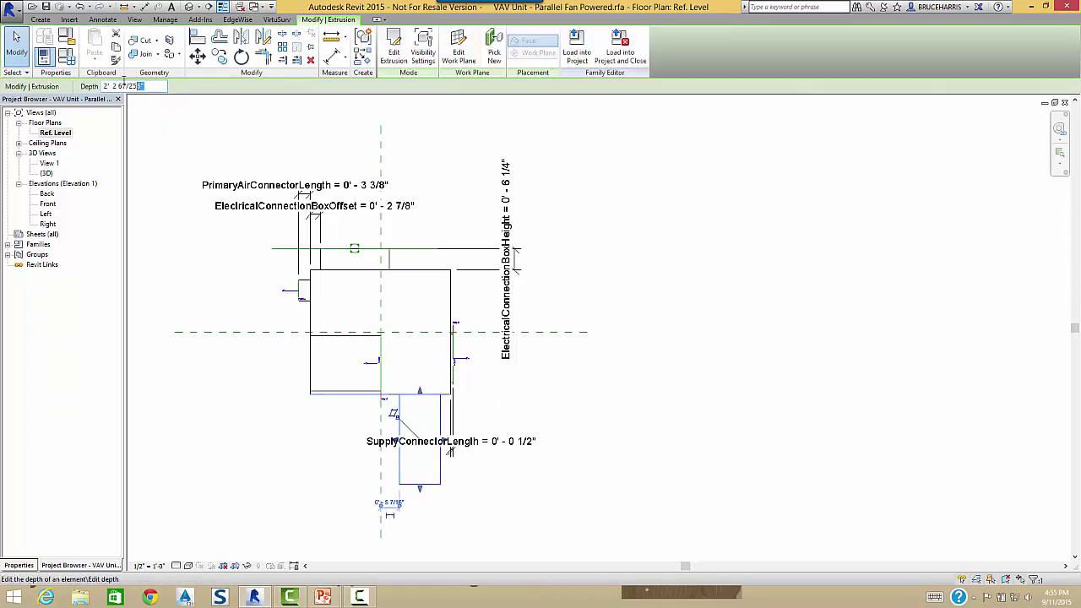
text(1)
key(Return)
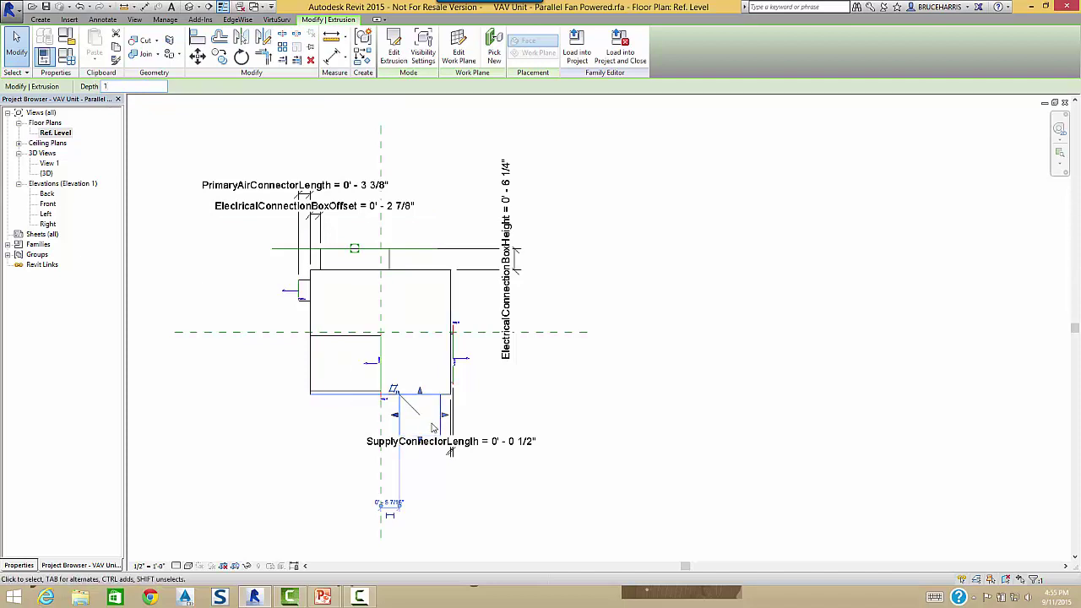
click(531, 425)
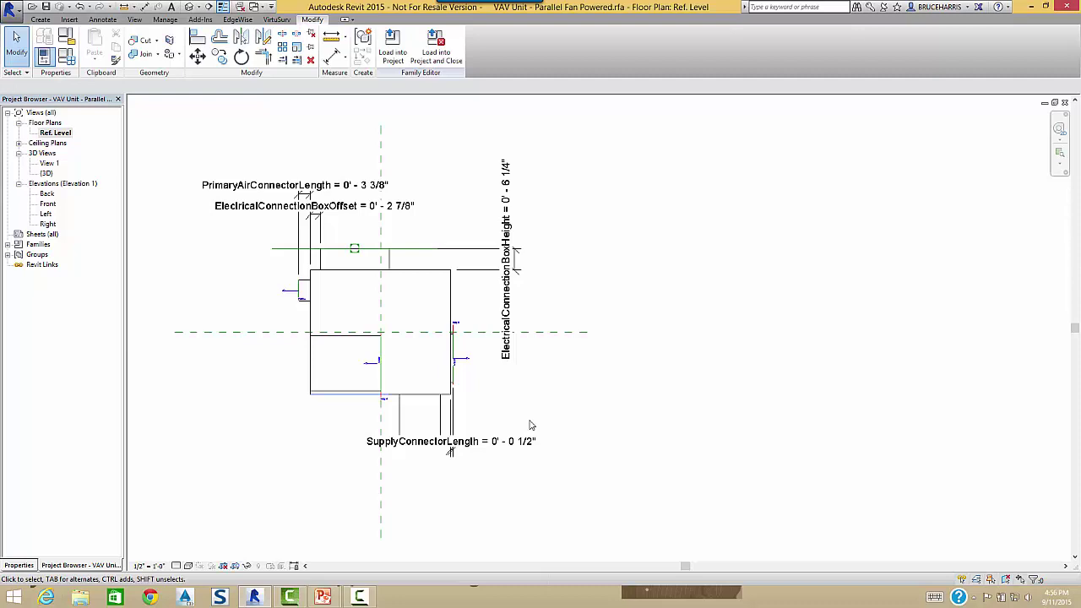
Step: Load the family into Clearance.rvt, overwriting the existing VAV unit version
click(392, 44)
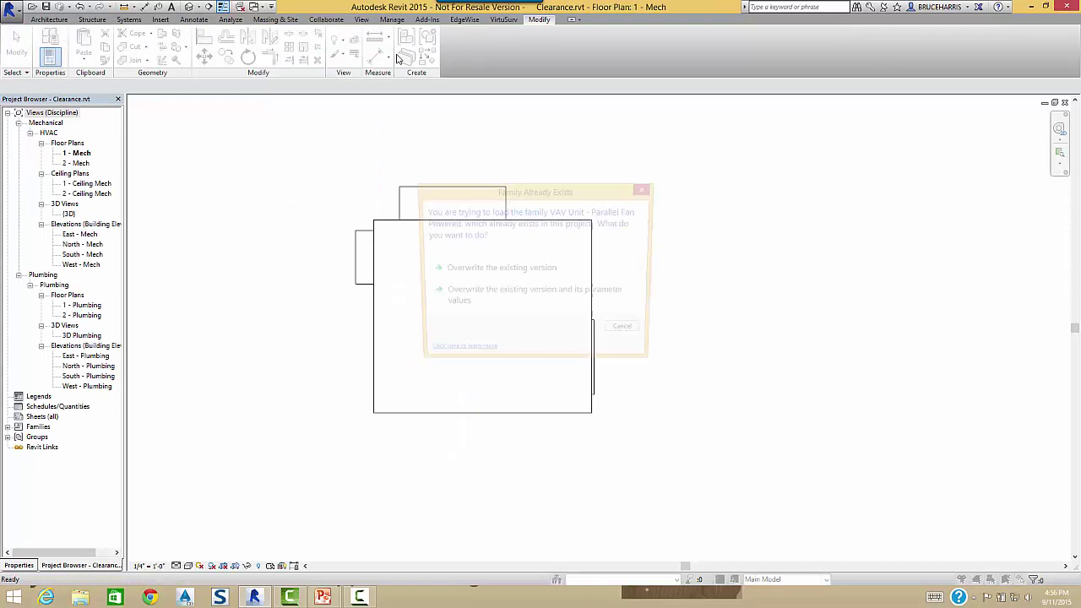
click(508, 270)
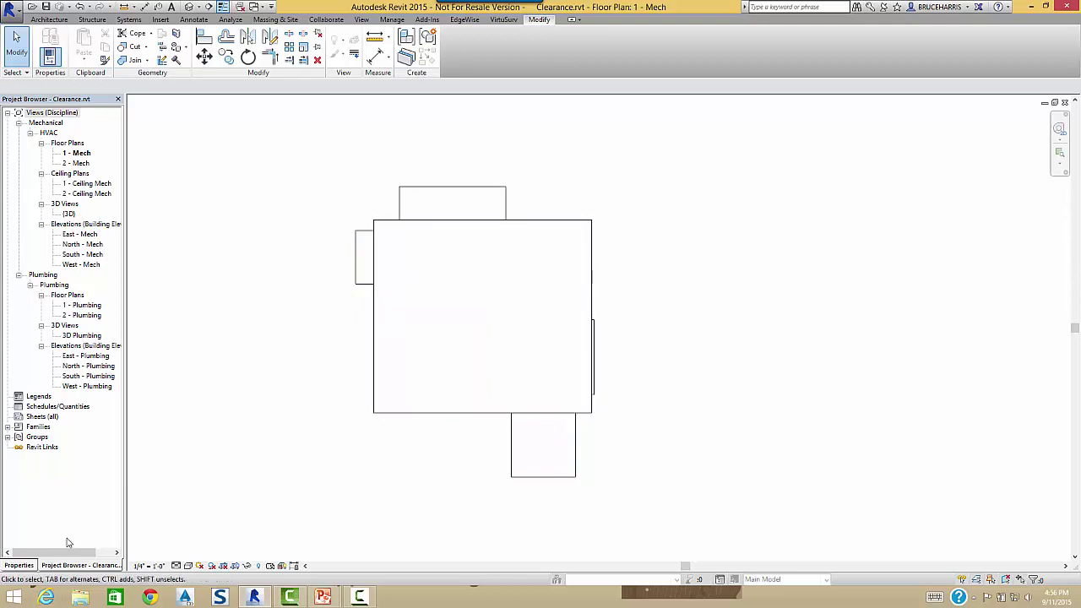
Step: Hide the Mechanical Equipment category in the 1 - Mech plan's Visibility/Graphics settings
click(20, 565)
click(83, 228)
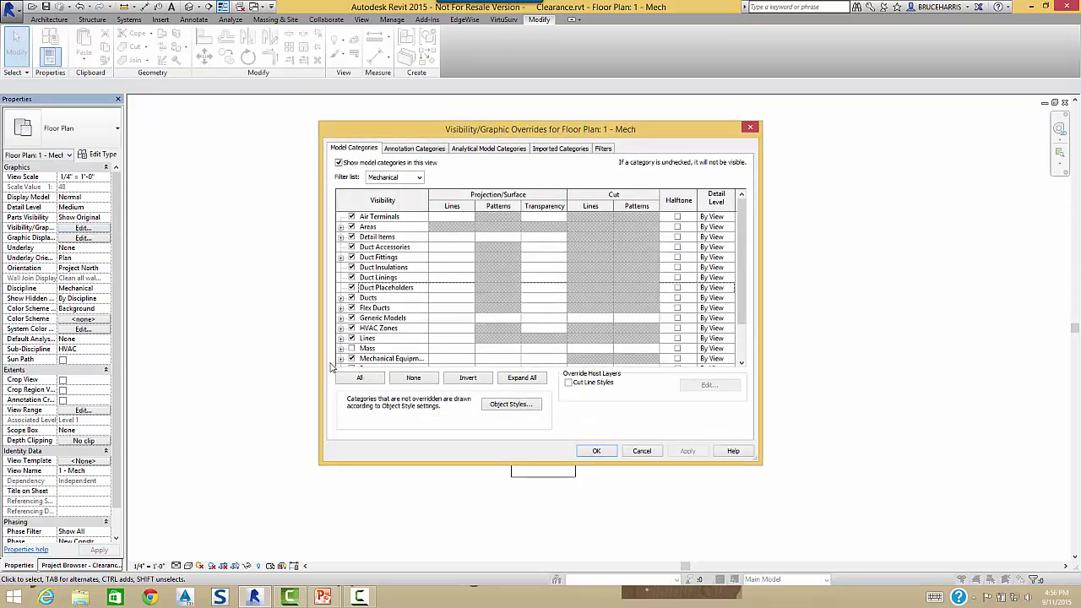
click(341, 359)
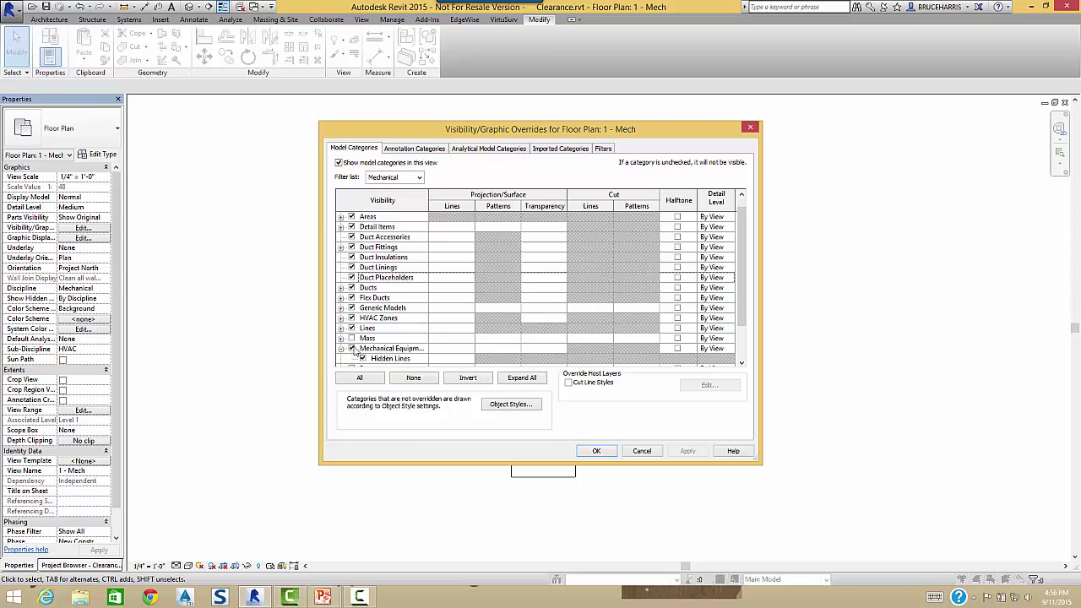
click(352, 348)
click(591, 450)
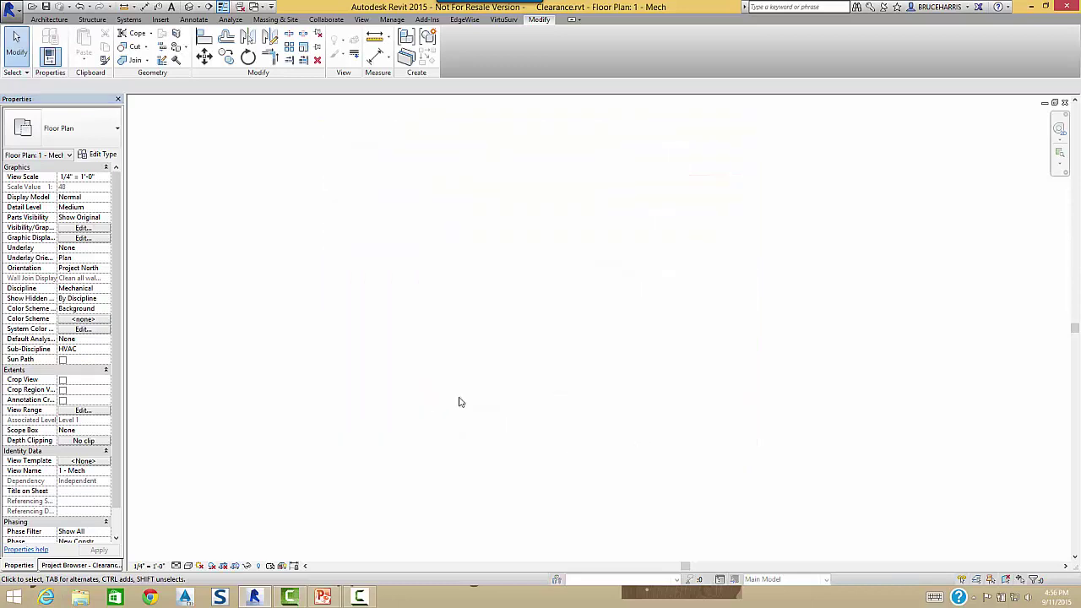
Step: Turn Mechanical Equipment visibility back on in the 1 - Mech plan
click(84, 228)
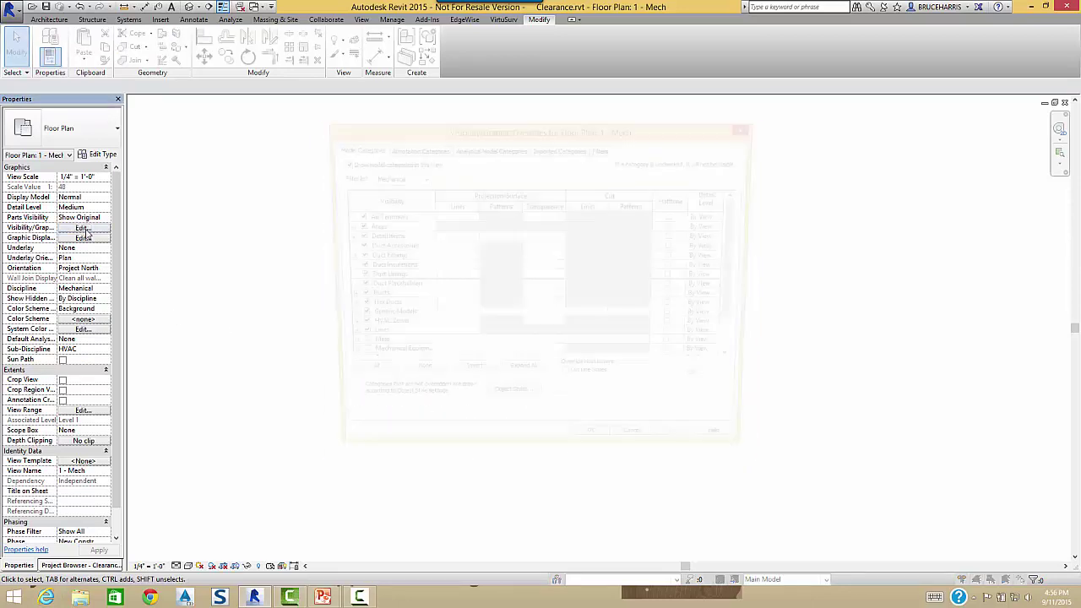
click(352, 359)
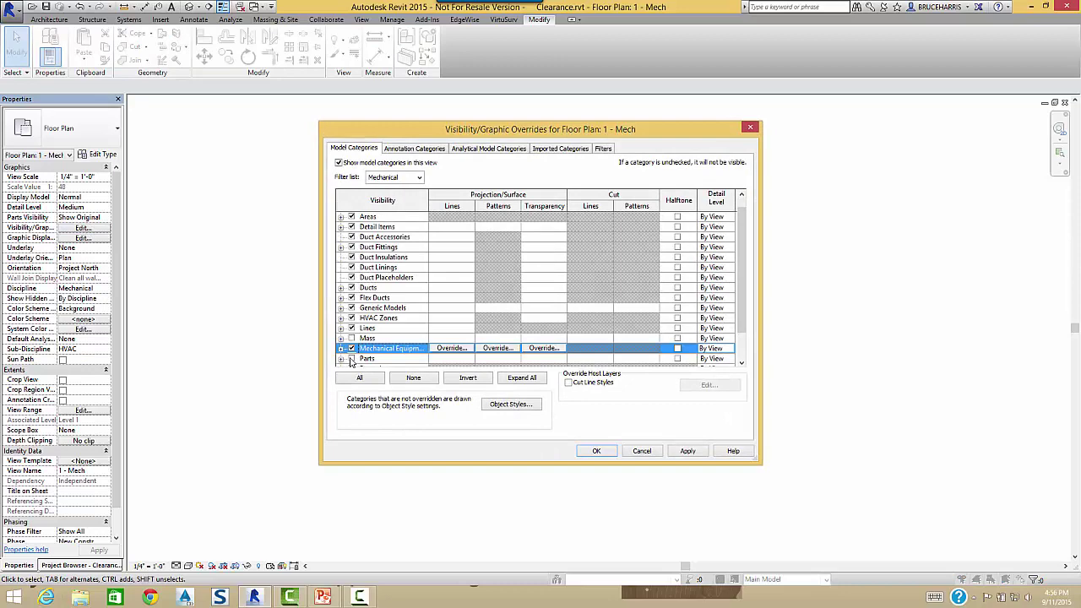
click(596, 451)
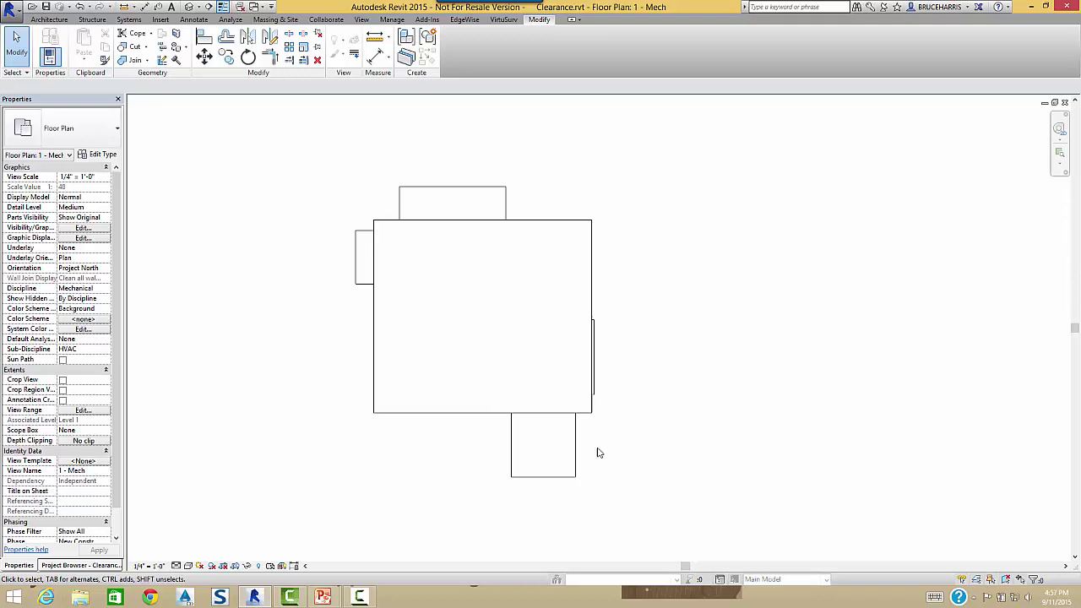
Step: Reopen the placed VAV unit's family in the Family Editor
click(575, 445)
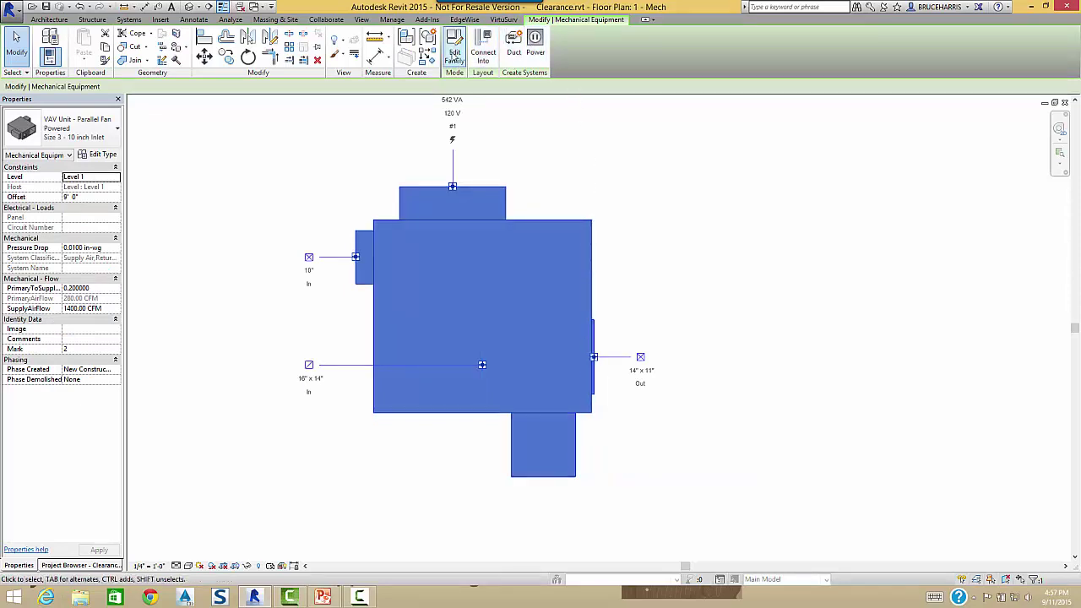
click(455, 46)
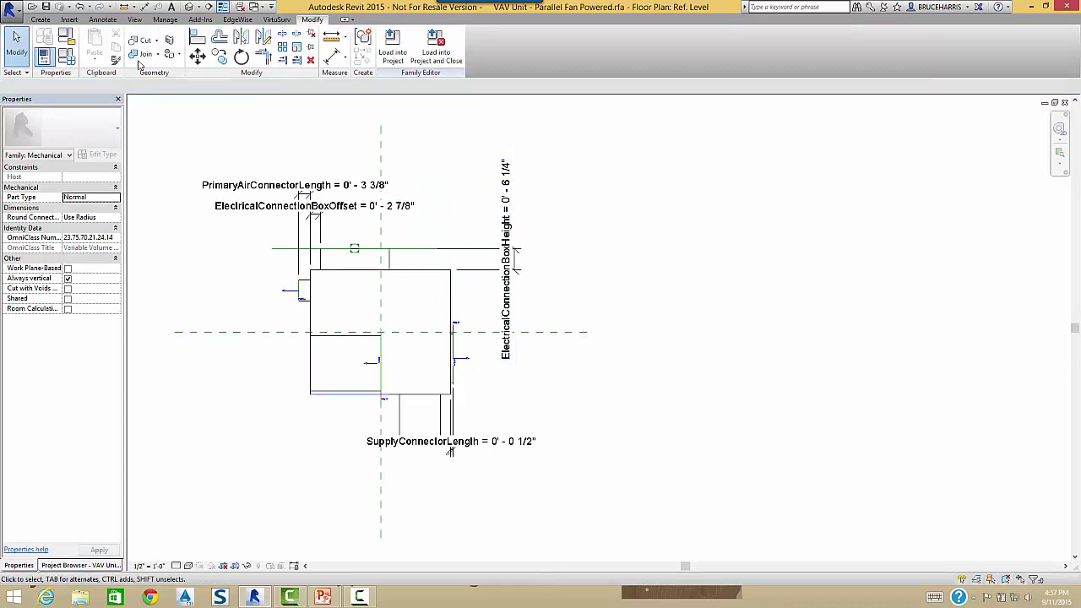
click(165, 19)
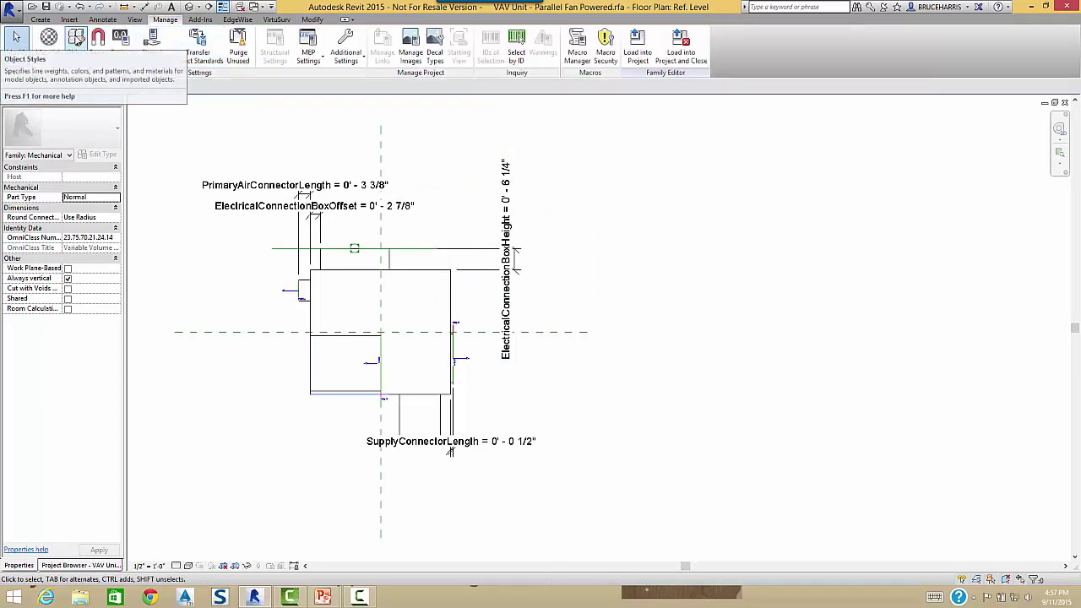
Step: In Object Styles, add subcategory Clearance under Mechanical Equipment with Red lines and Dash 1/16" pattern
click(76, 38)
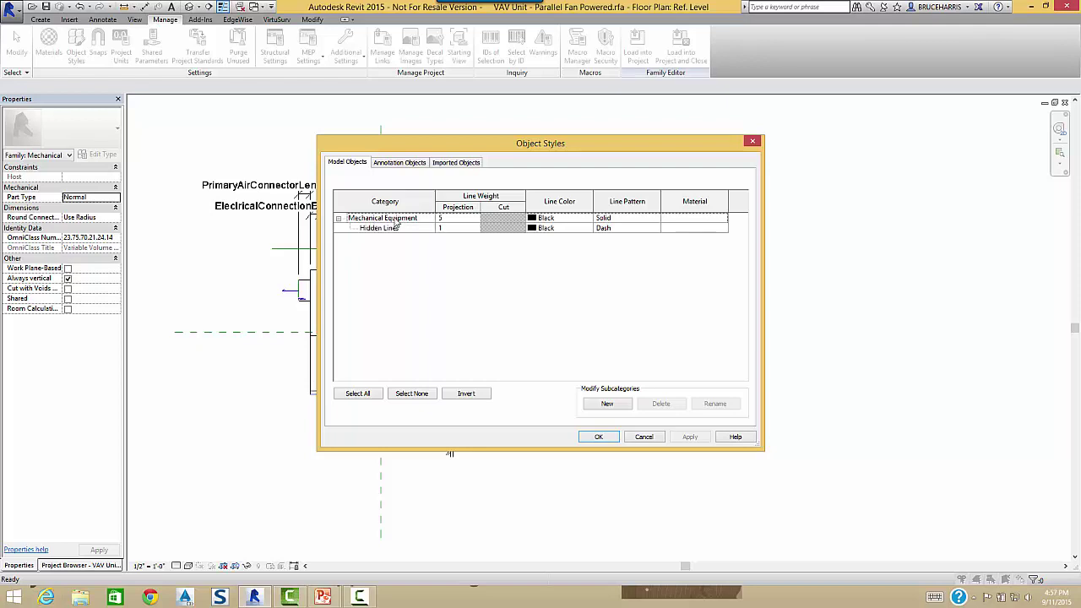
click(605, 404)
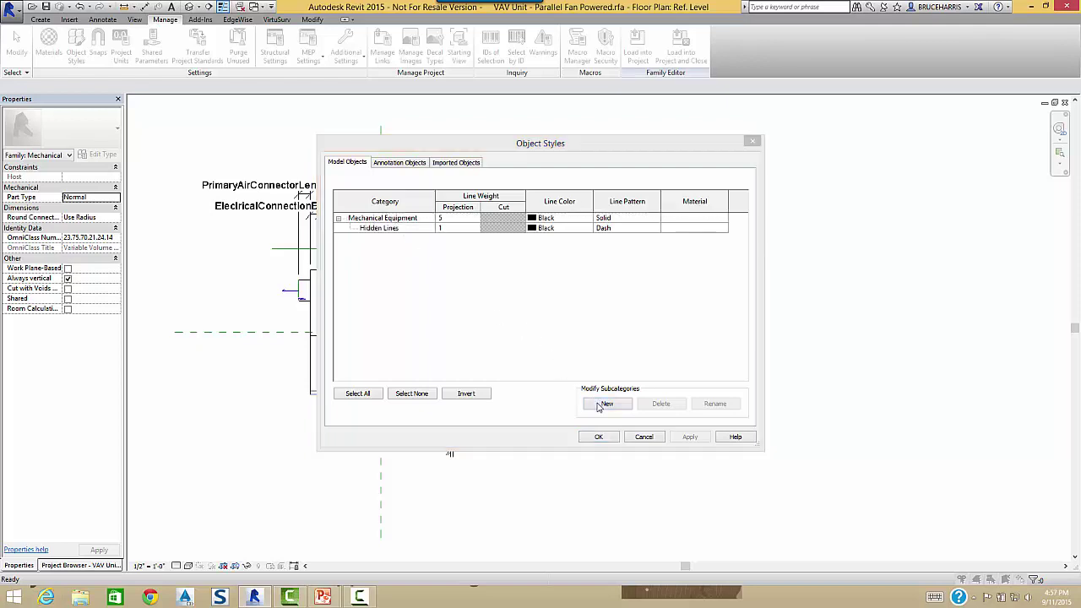
text(Clearance)
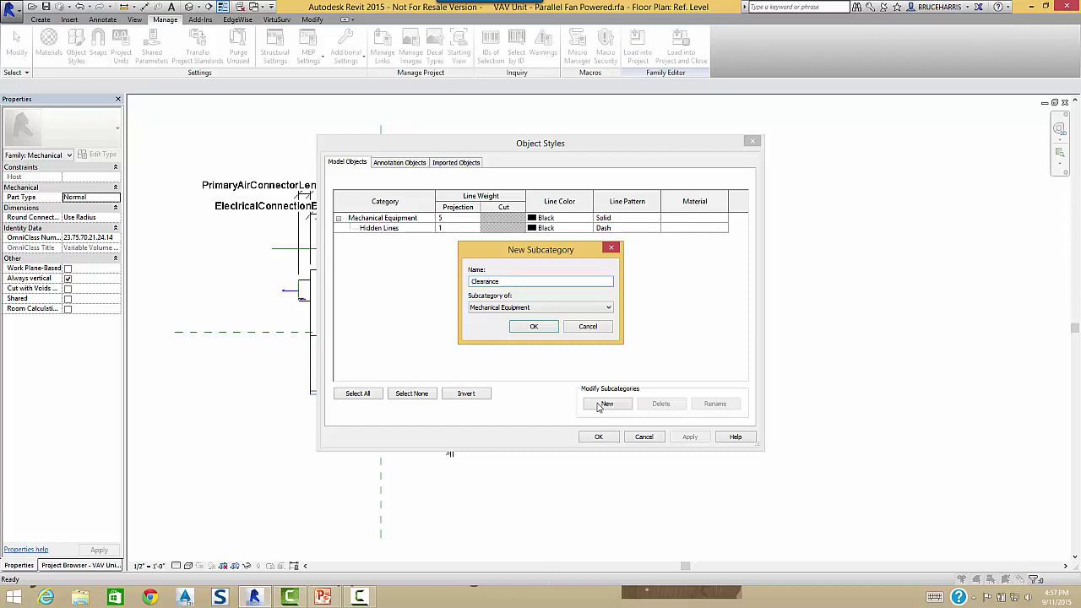
click(535, 328)
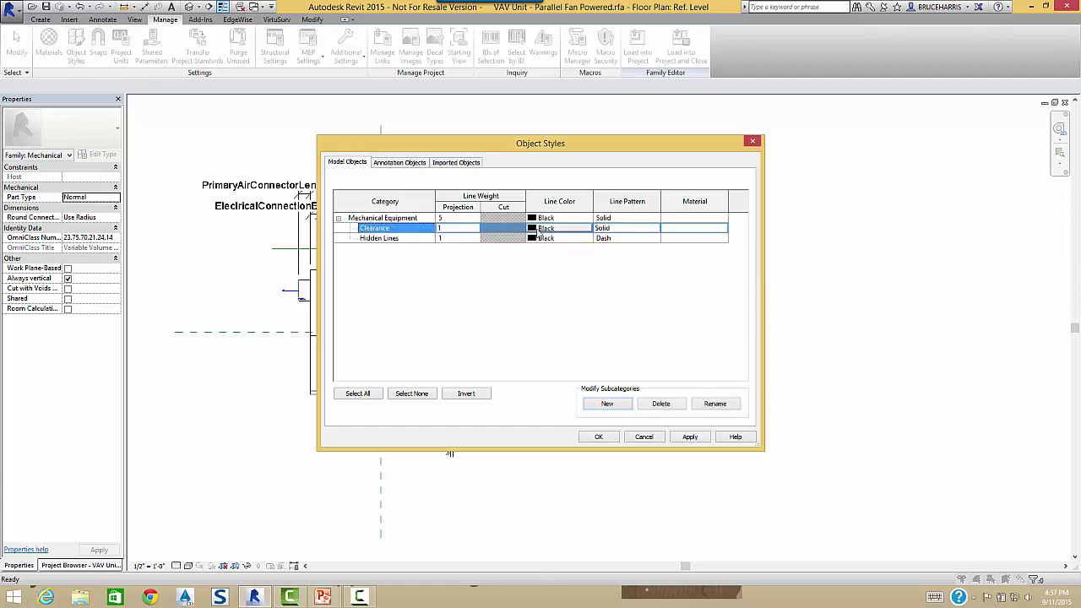
click(538, 229)
click(437, 306)
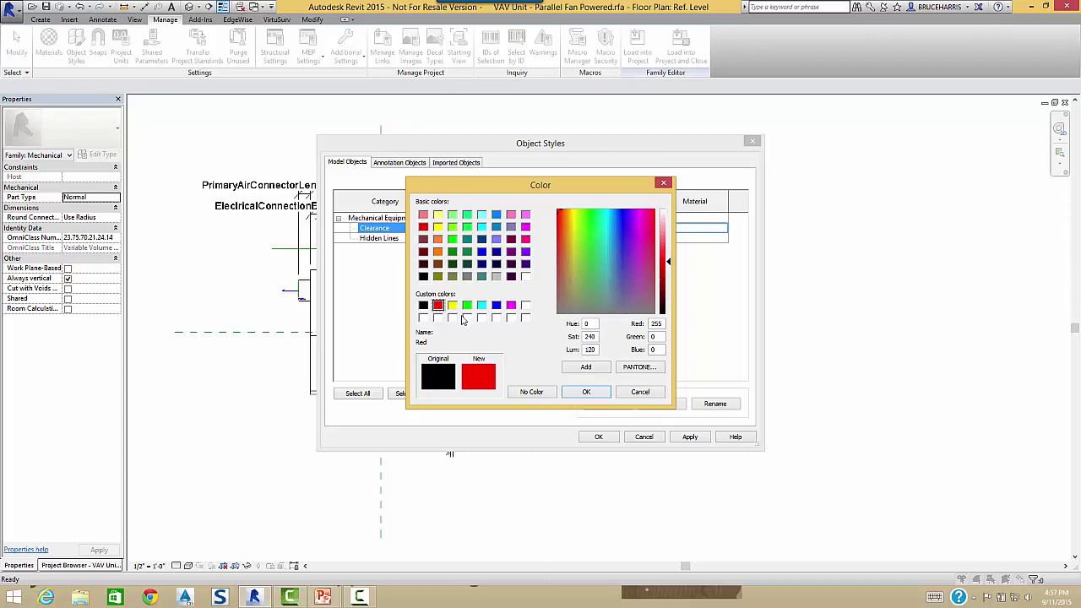
click(585, 391)
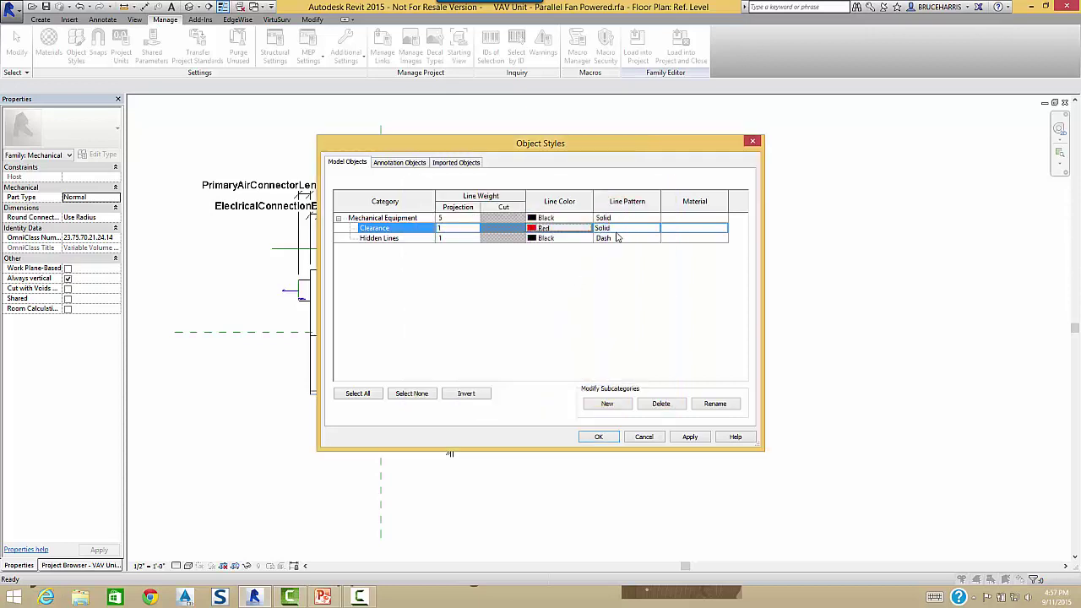
click(621, 229)
click(655, 228)
click(622, 284)
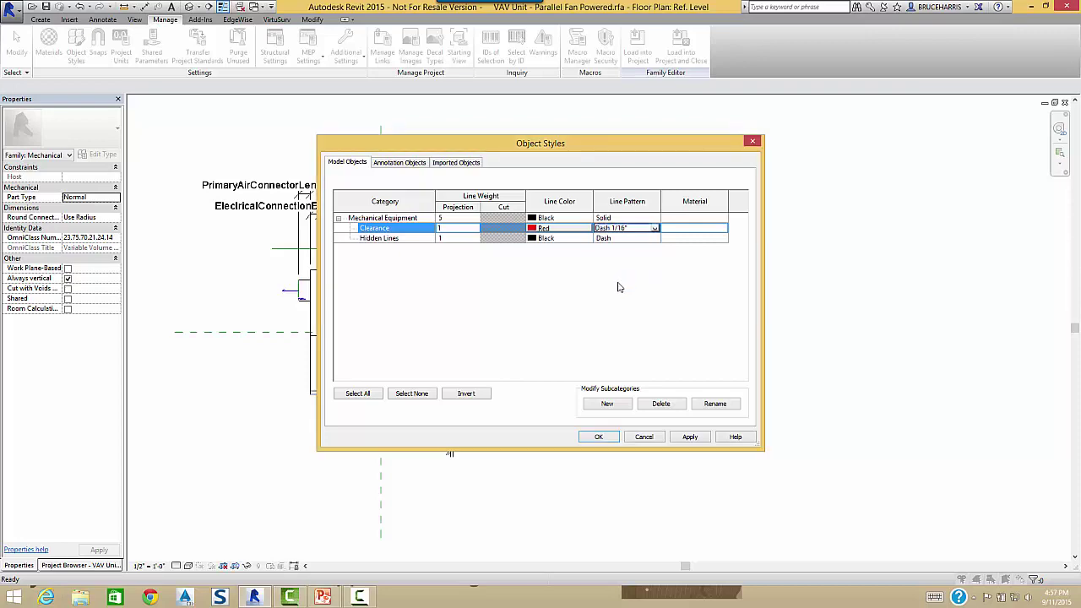
click(598, 437)
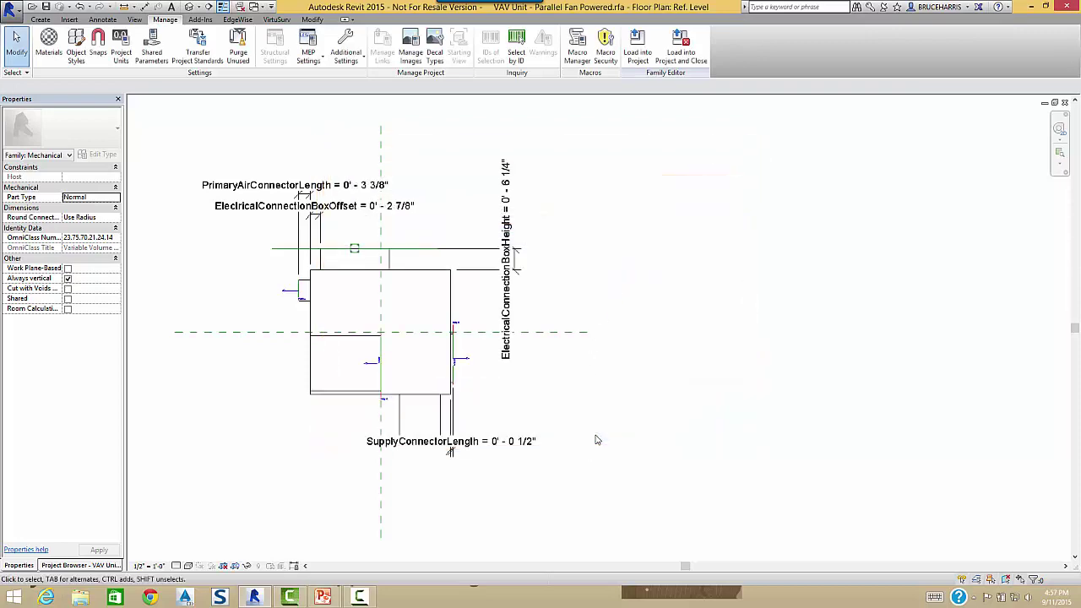
Step: Assign the extrusion below the unit box to the Clearance subcategory
click(428, 423)
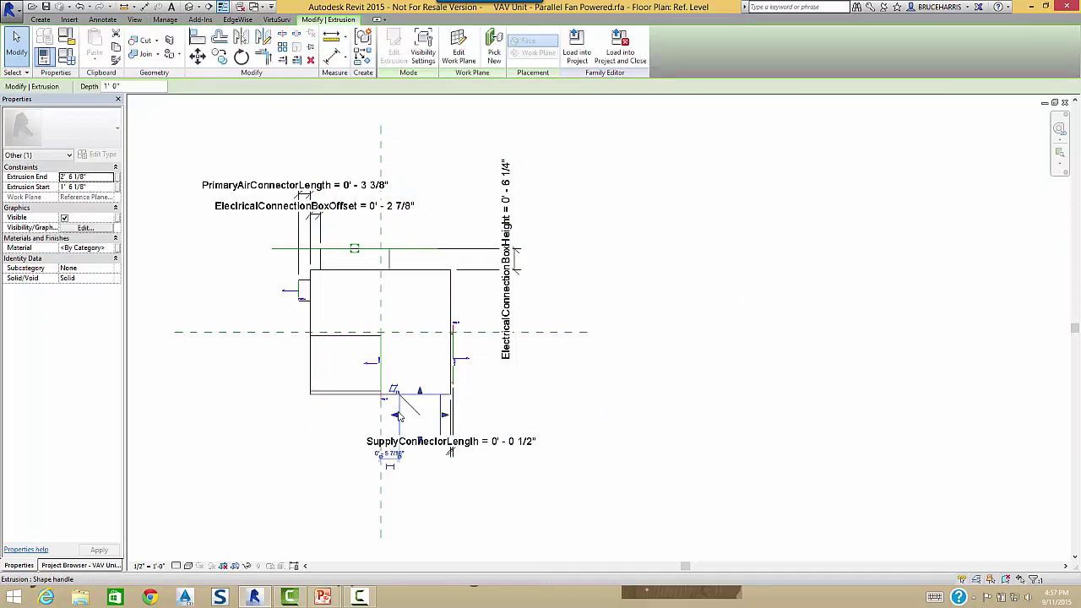
click(76, 268)
click(109, 271)
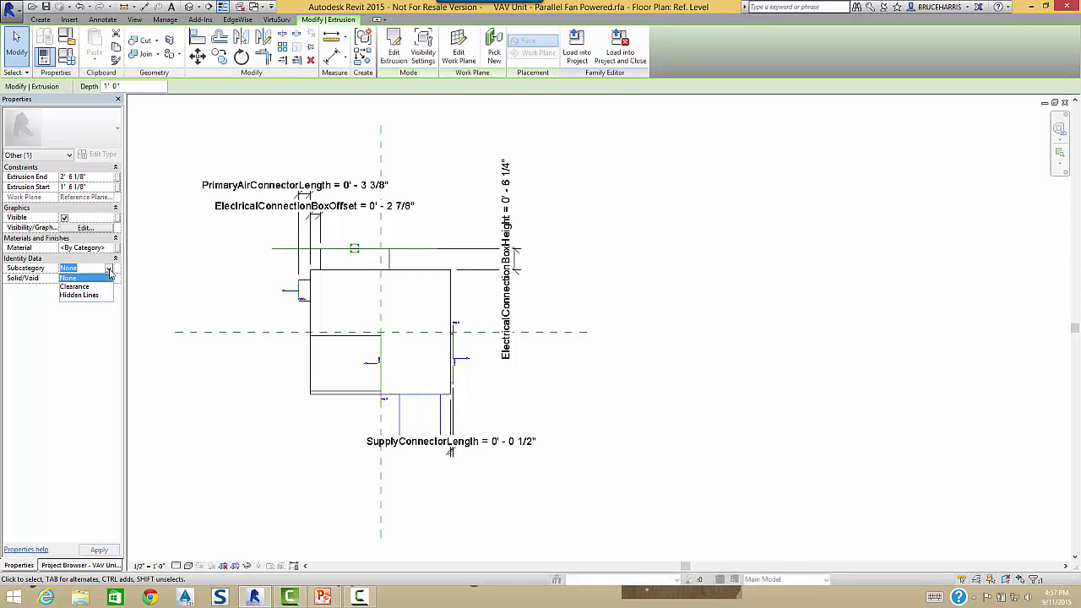
click(80, 293)
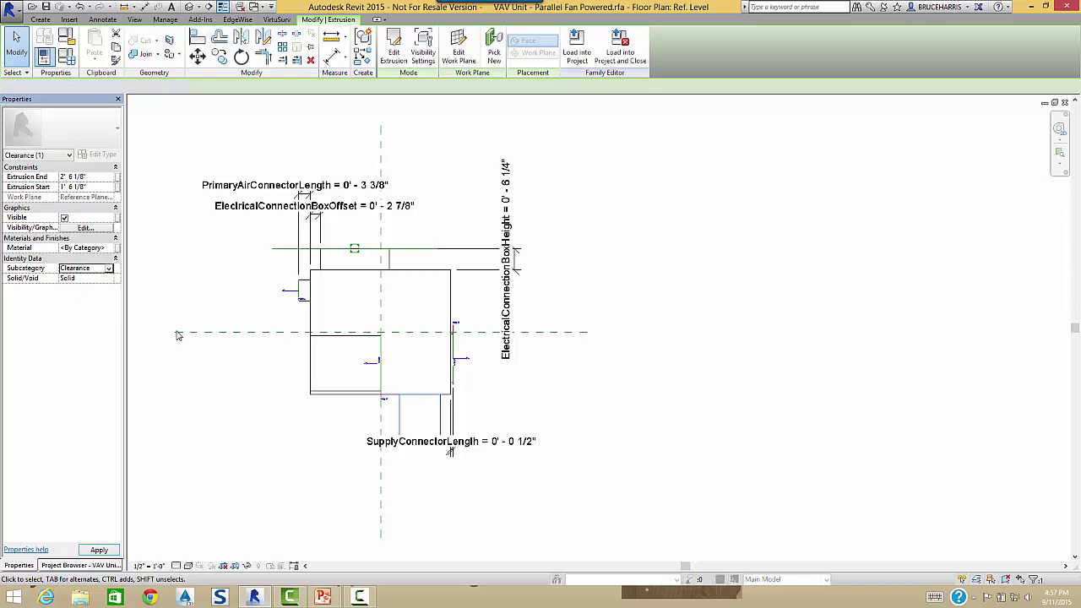
click(236, 437)
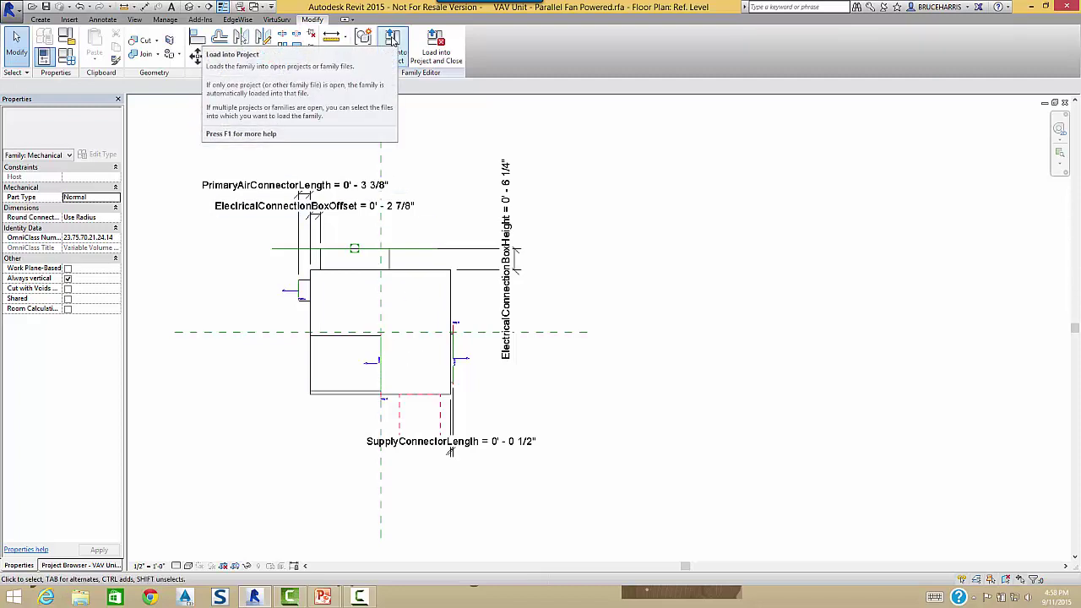
Step: Reload the edited family into the Clearance project, overwriting the existing version
click(392, 38)
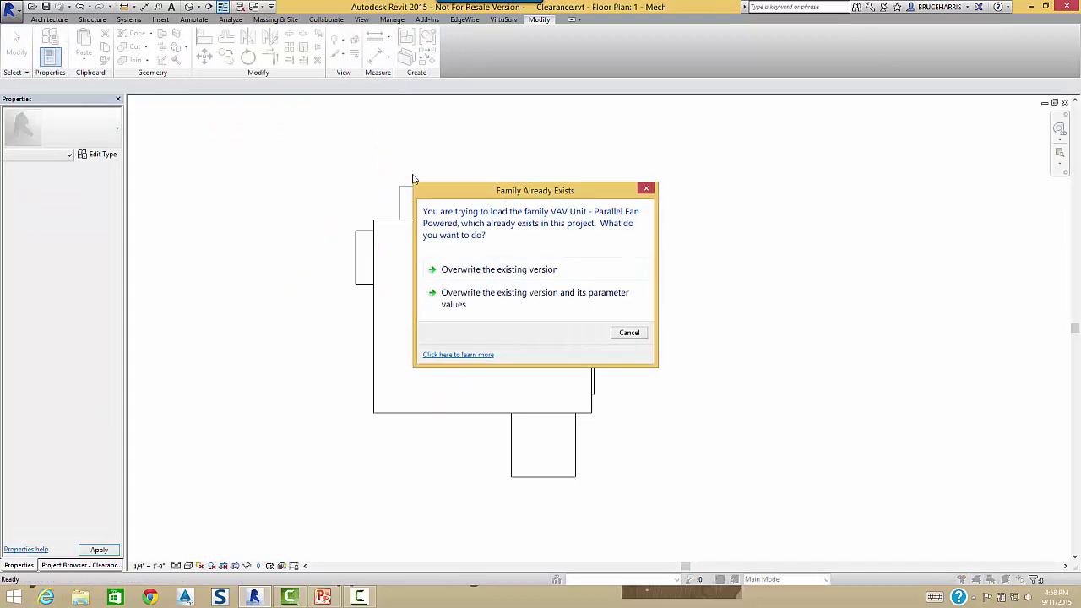
click(484, 270)
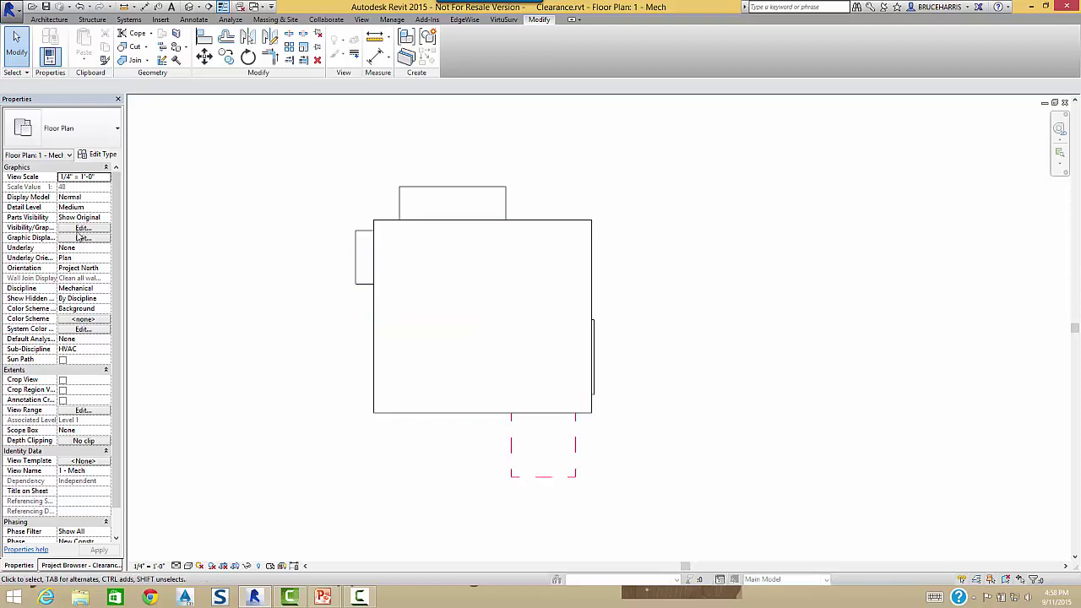
click(82, 230)
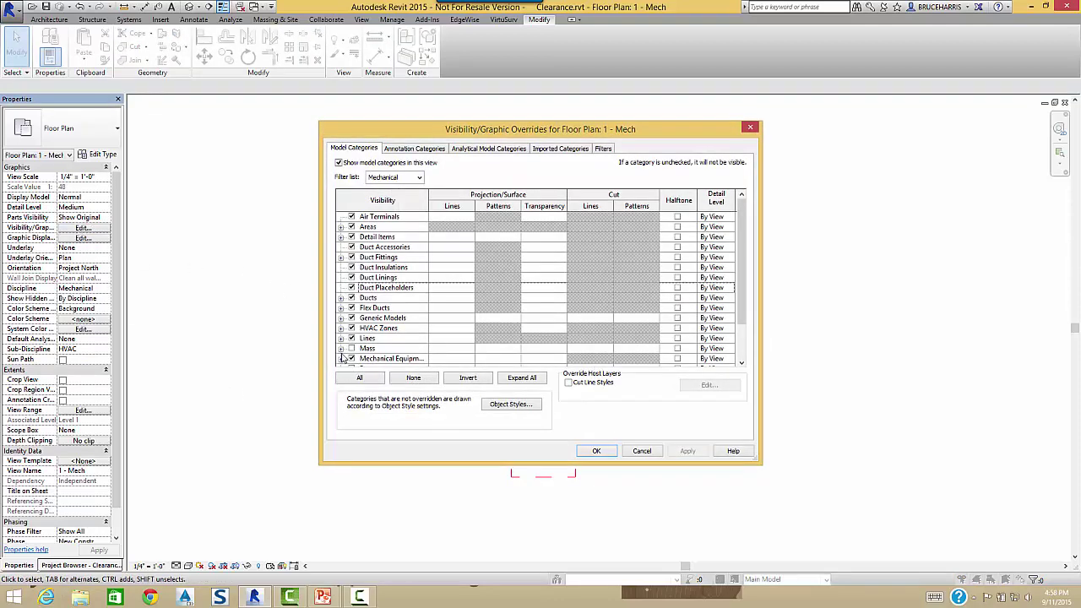
click(340, 359)
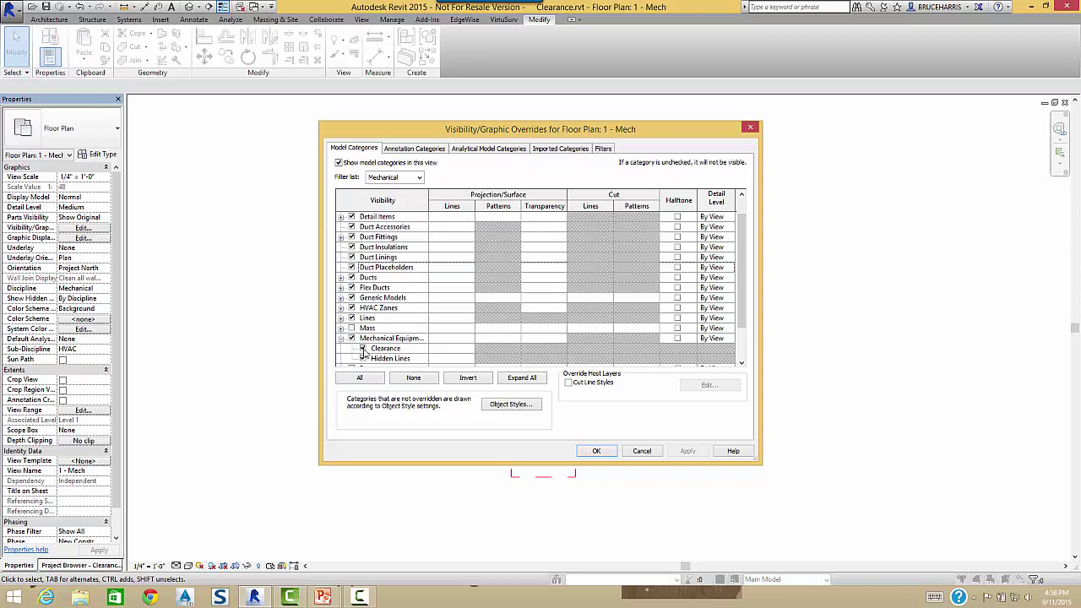
click(363, 348)
click(595, 451)
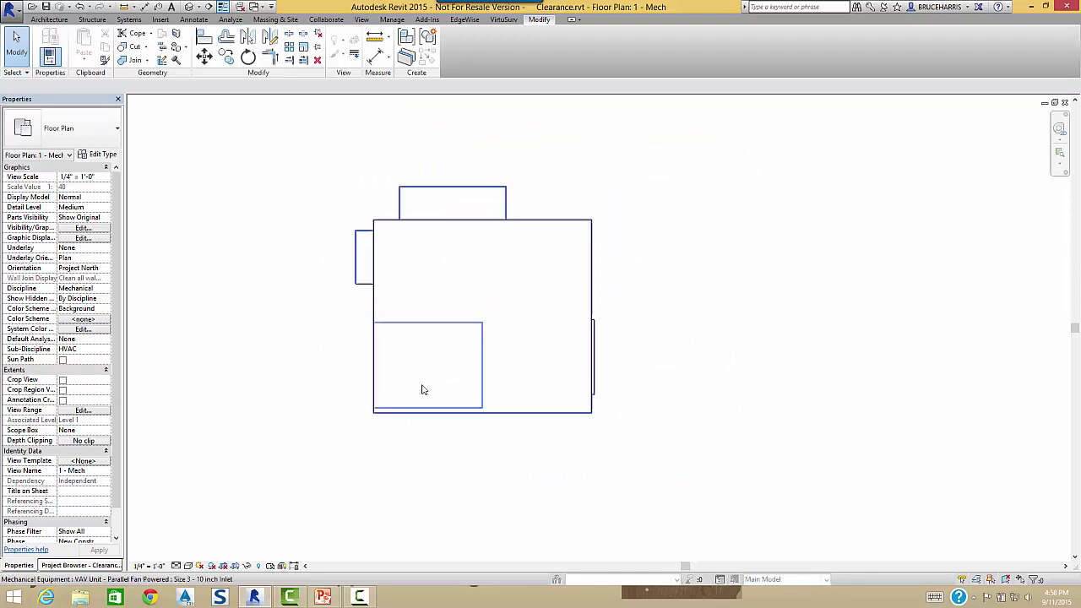
click(81, 228)
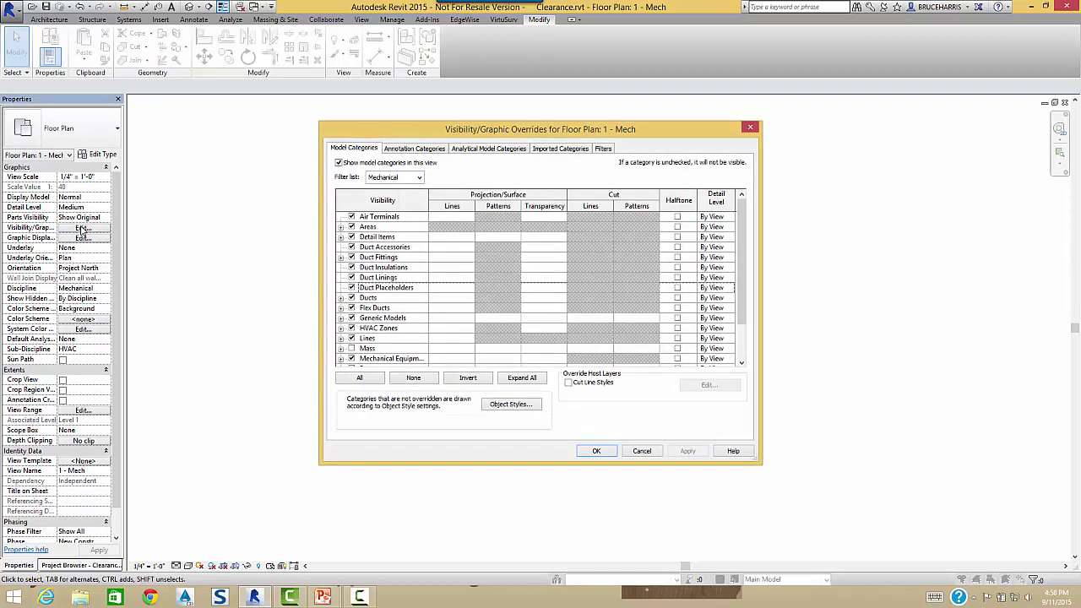
click(341, 360)
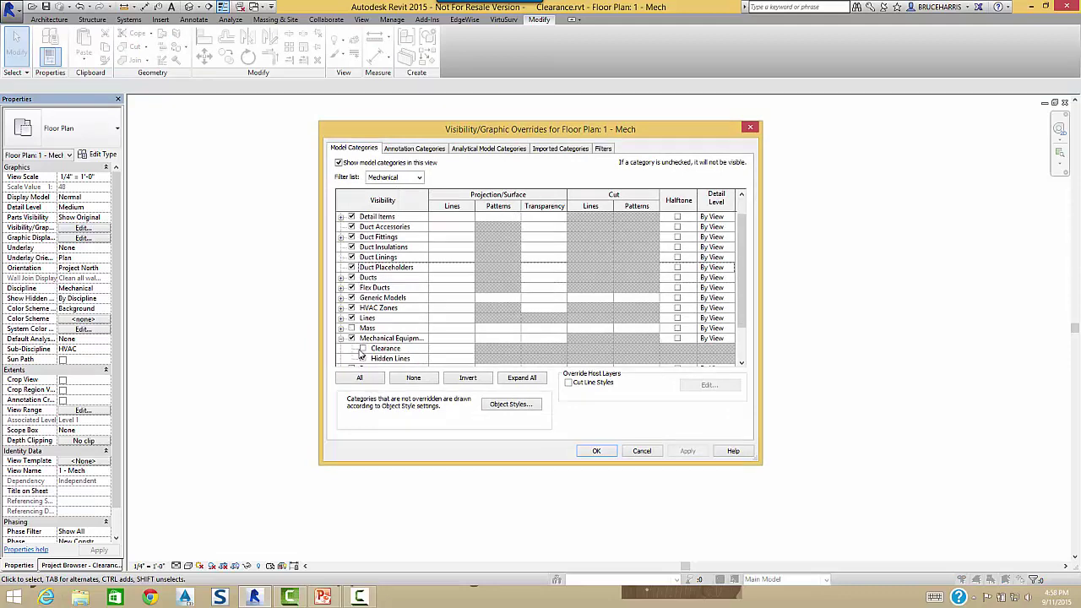
click(363, 348)
click(595, 451)
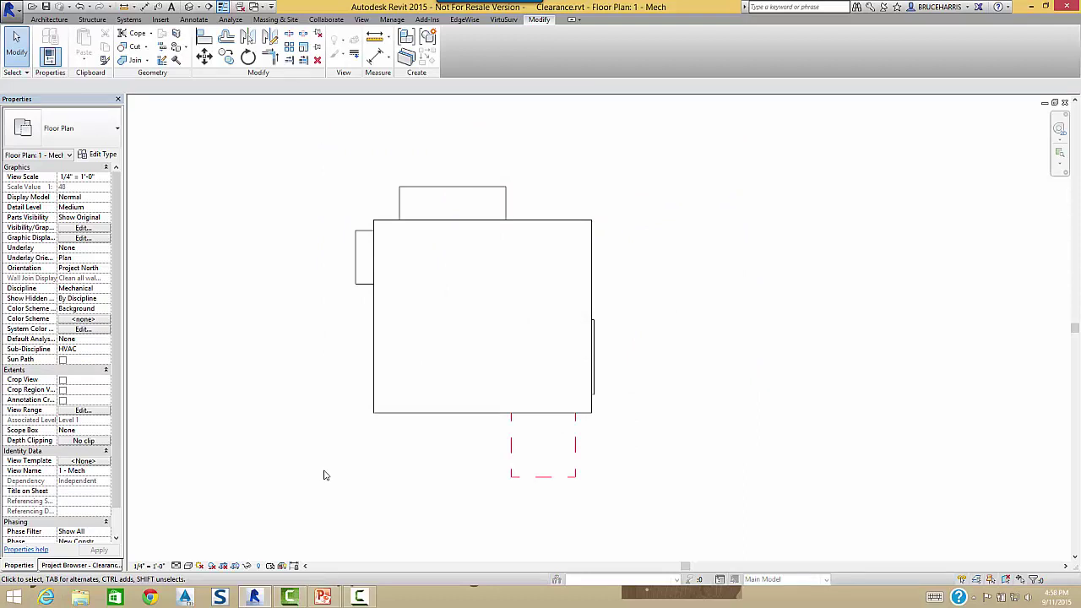
Step: Draw a 2" pipe from left of the red dashed clearance box to its right
click(129, 20)
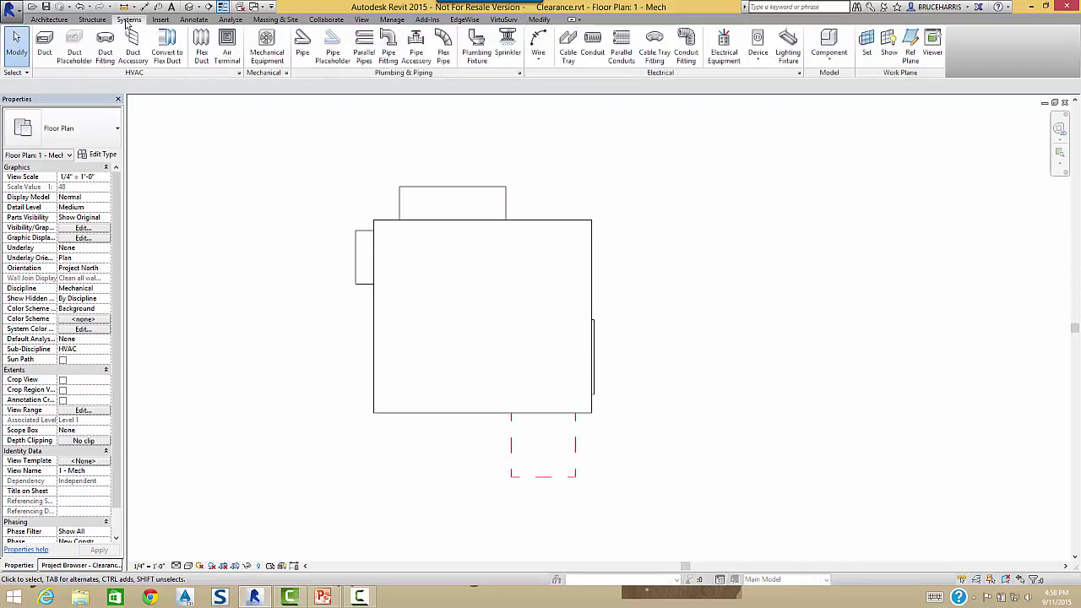
click(302, 44)
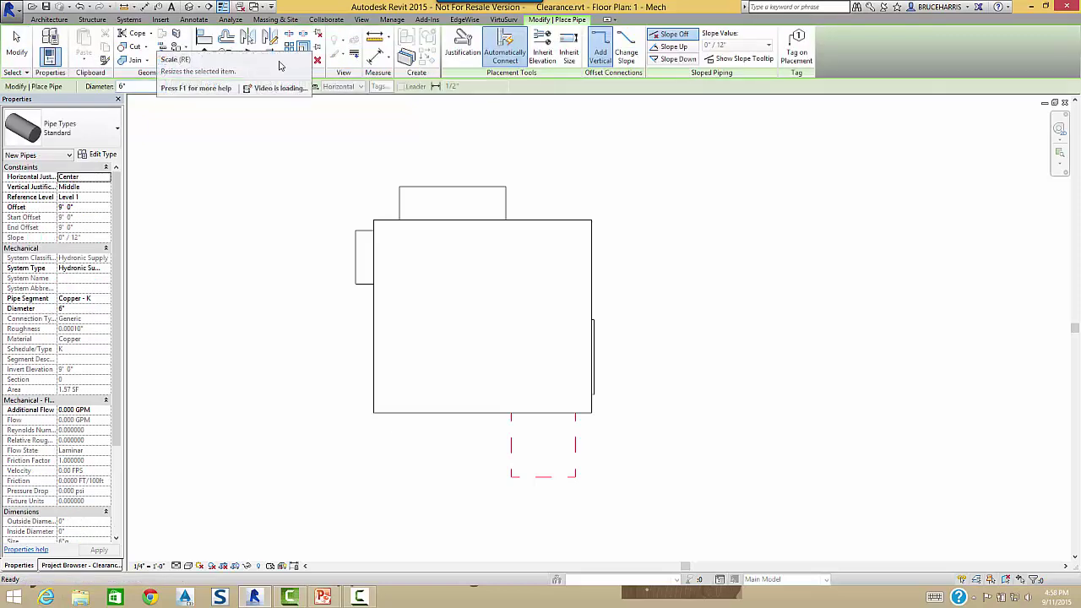
click(160, 87)
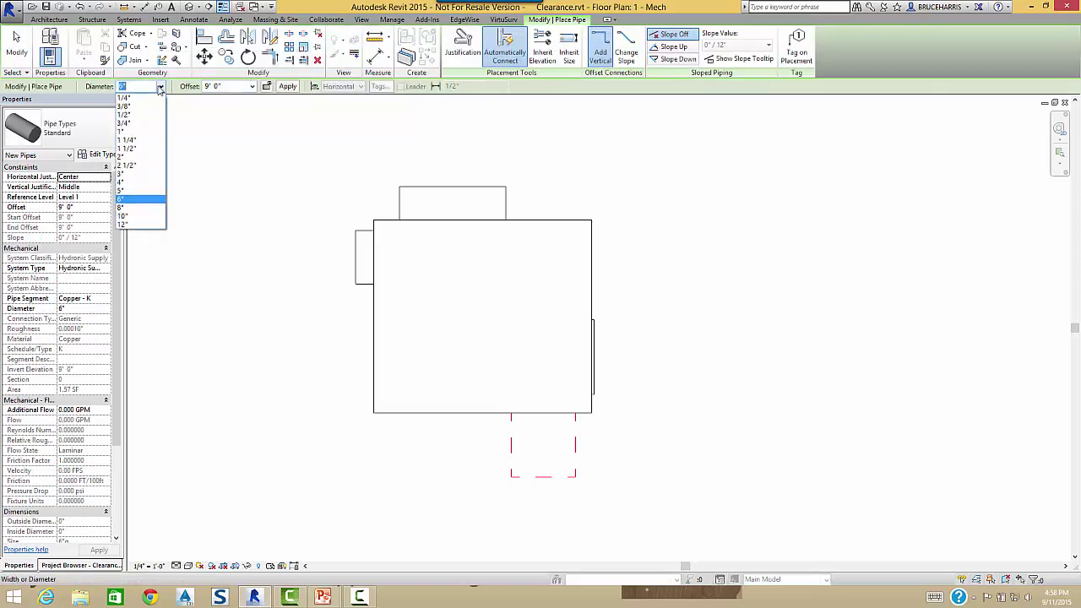
click(135, 157)
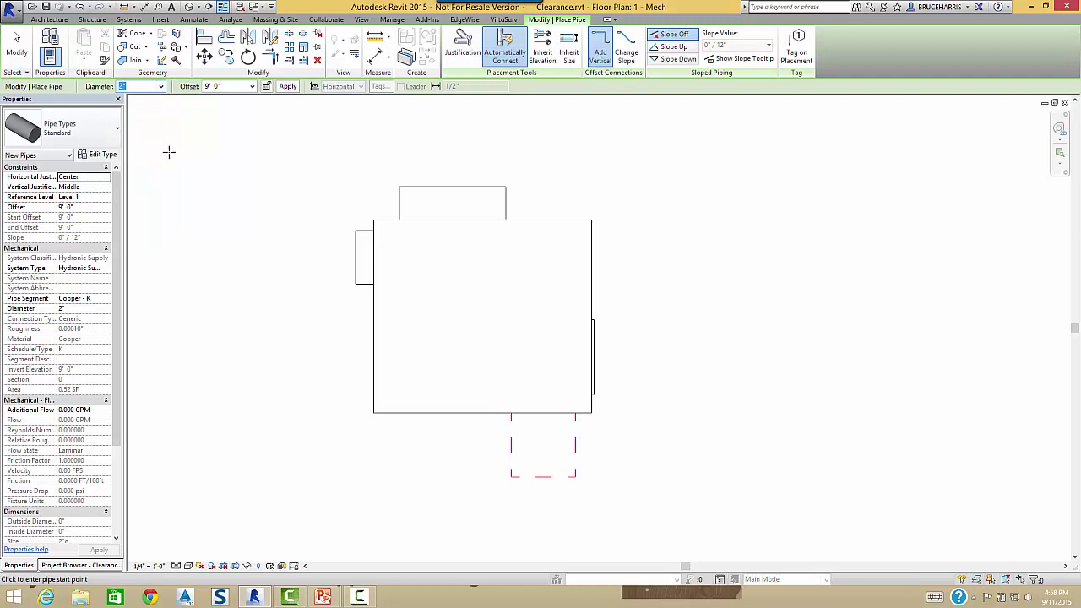
click(287, 447)
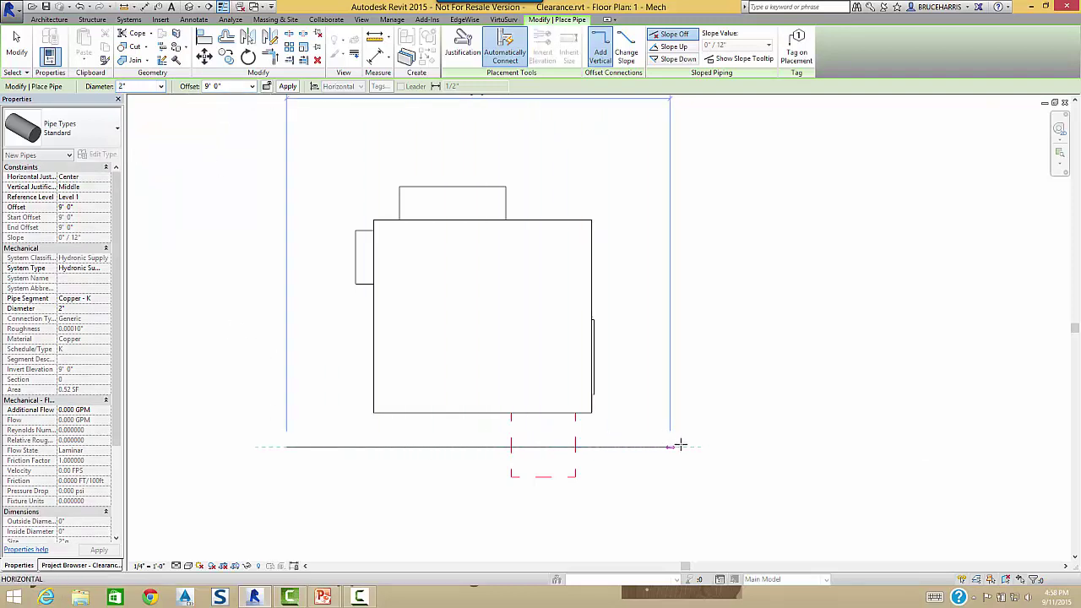
click(685, 486)
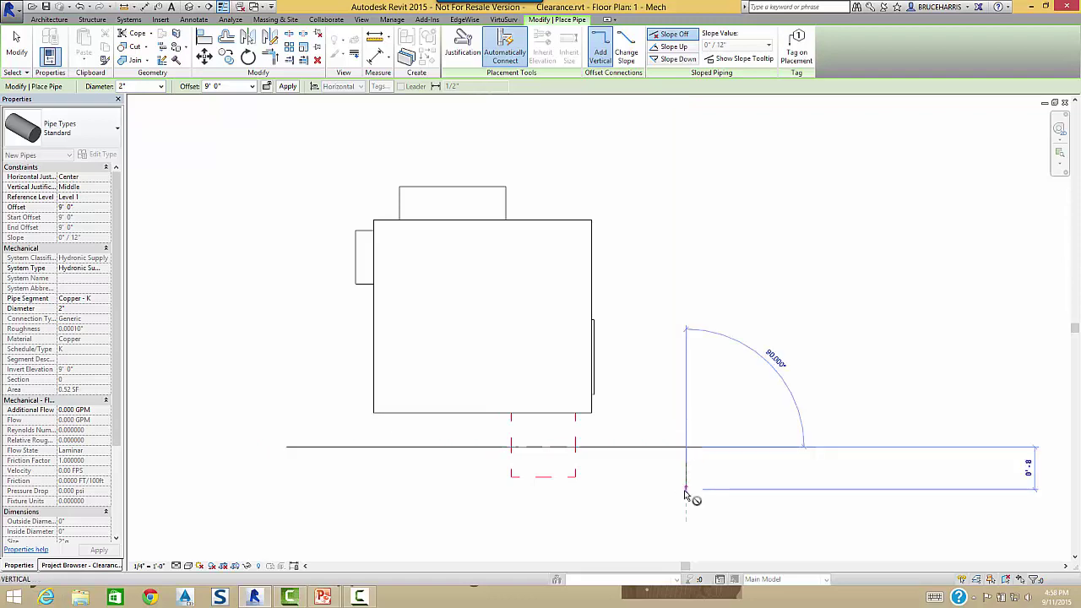
key(Escape)
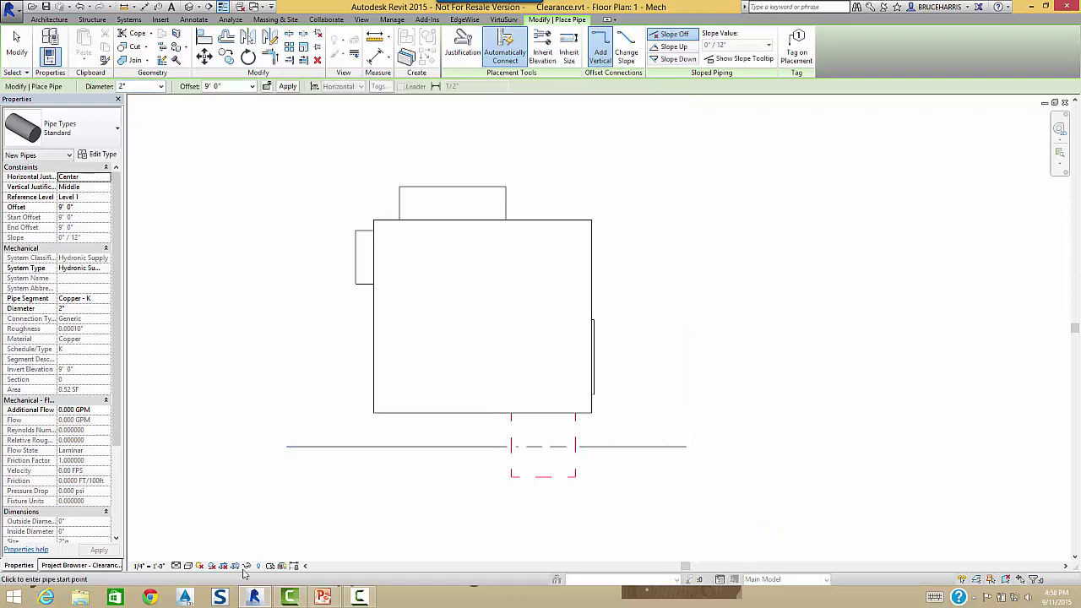
Step: Switch the view to Fine detail, then check the new pipe and the VAV unit
click(177, 566)
click(190, 553)
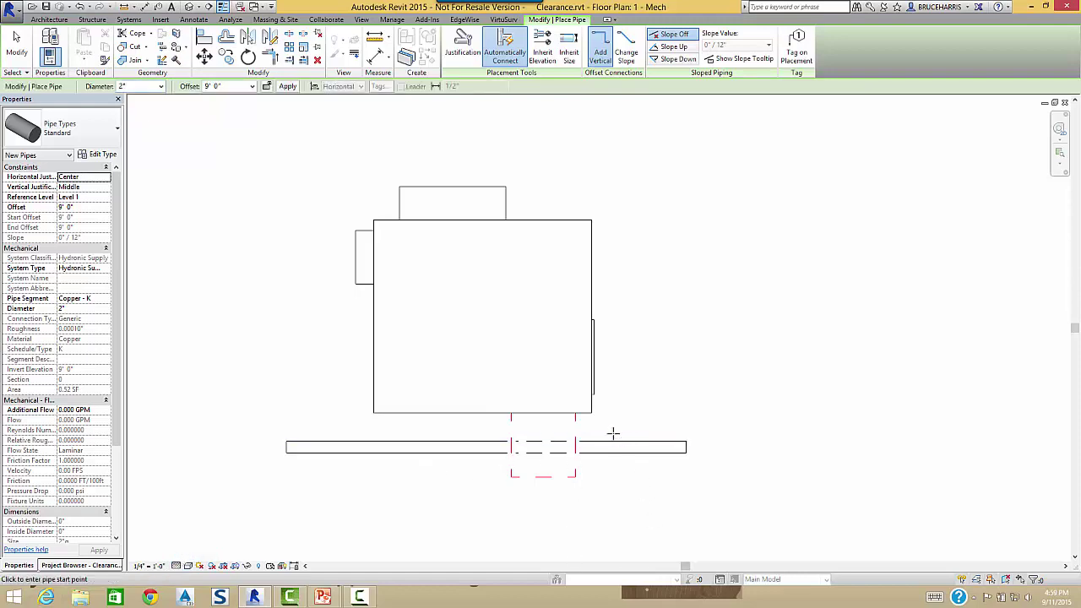
key(Escape)
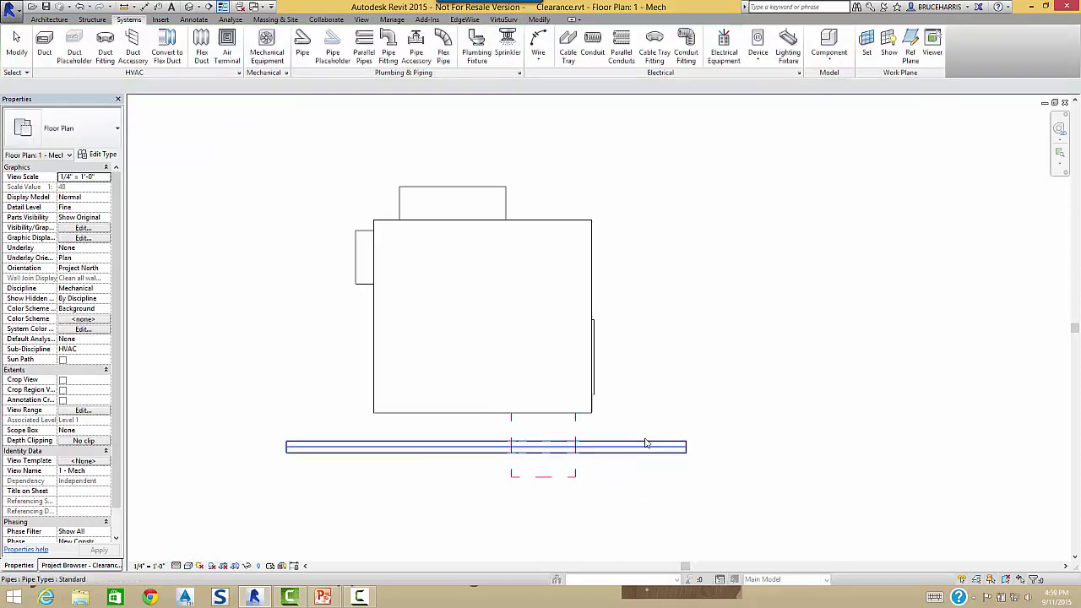
click(644, 445)
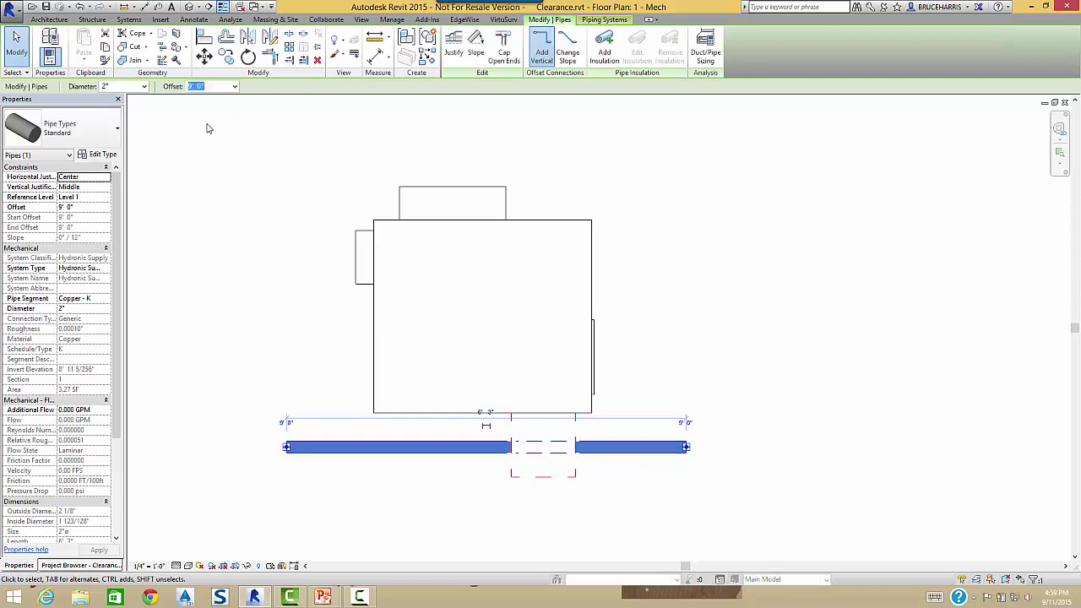
click(372, 259)
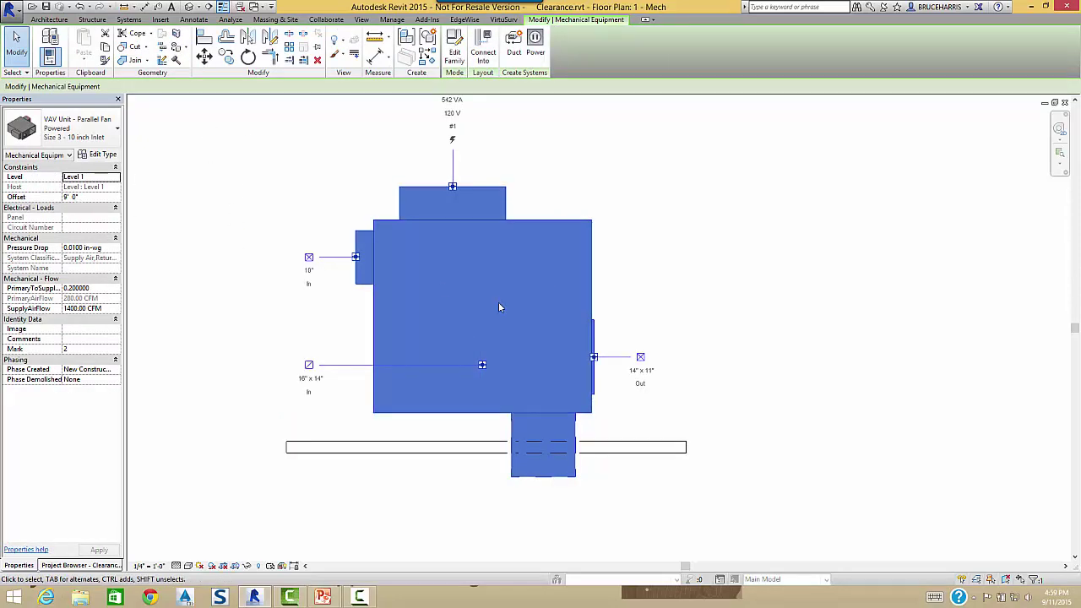
click(878, 411)
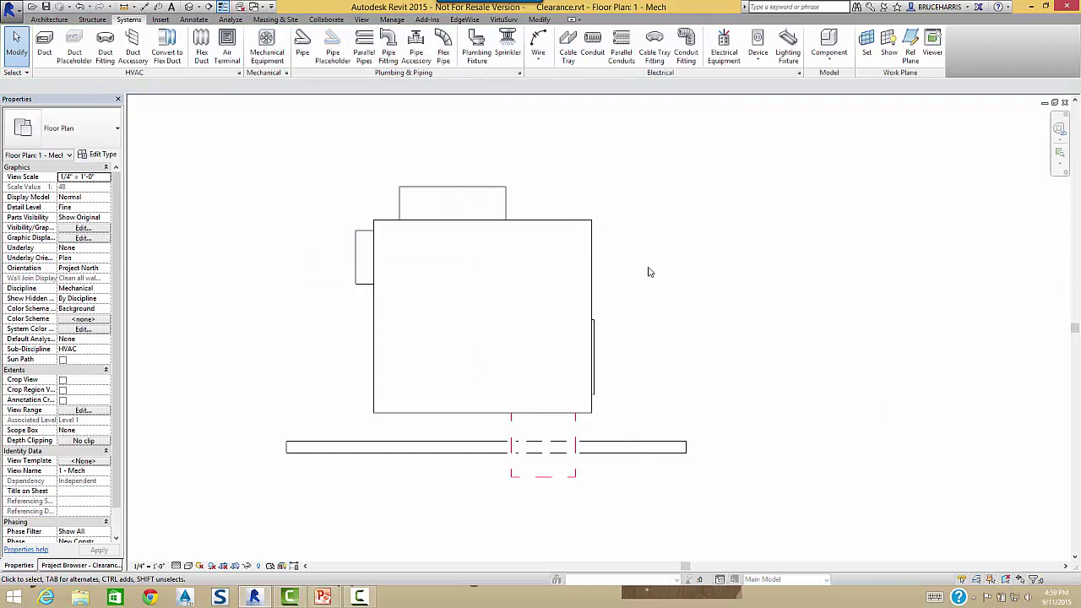
Step: Run an interference check of Mechanical Equipment against Pipes and highlight the clashing pipe
click(342, 22)
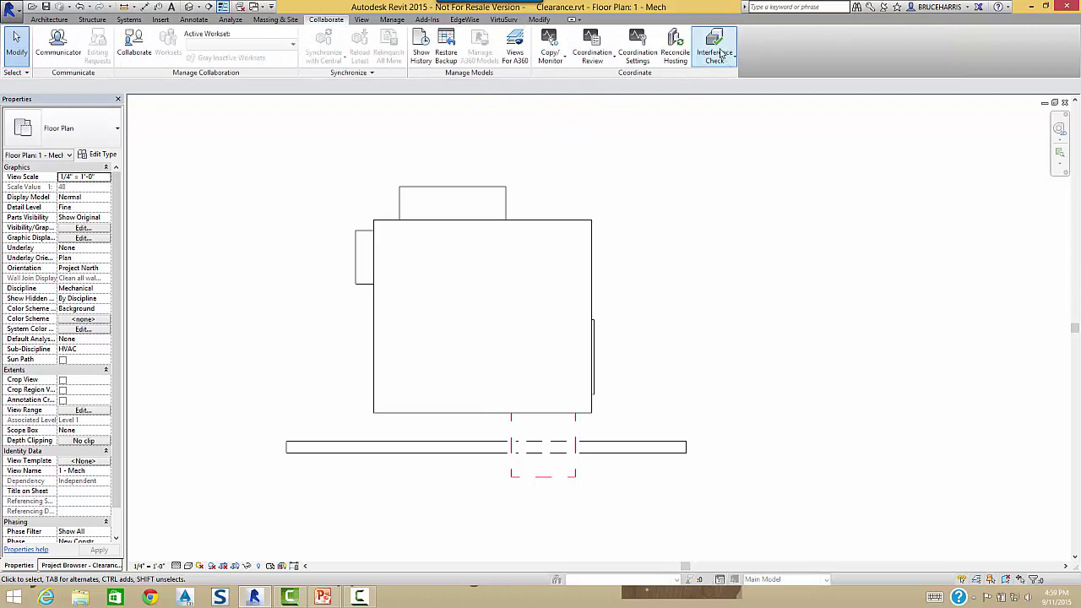
click(720, 55)
click(695, 79)
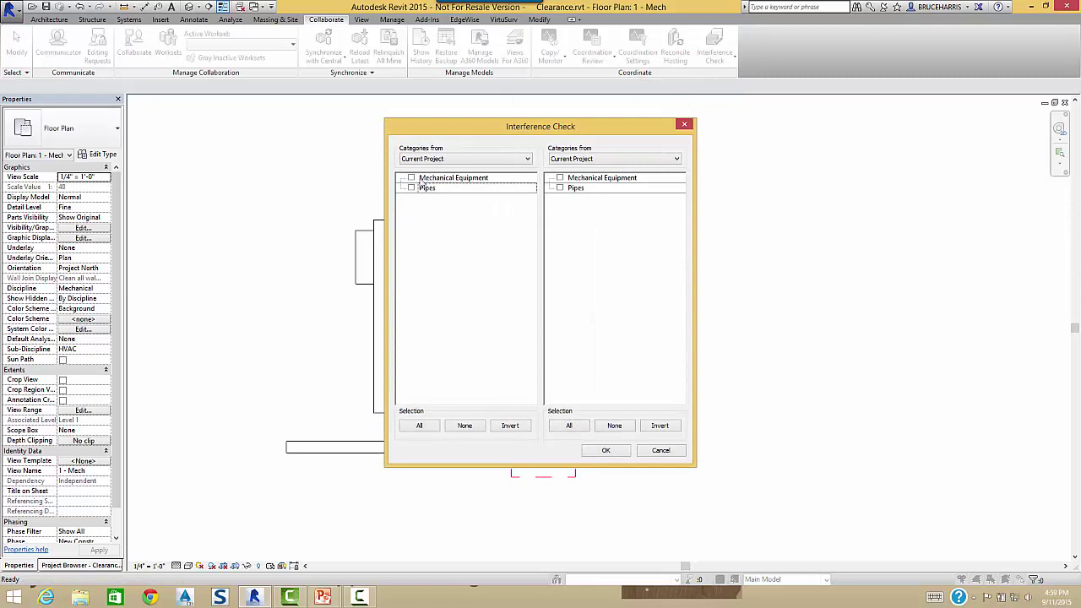
click(411, 178)
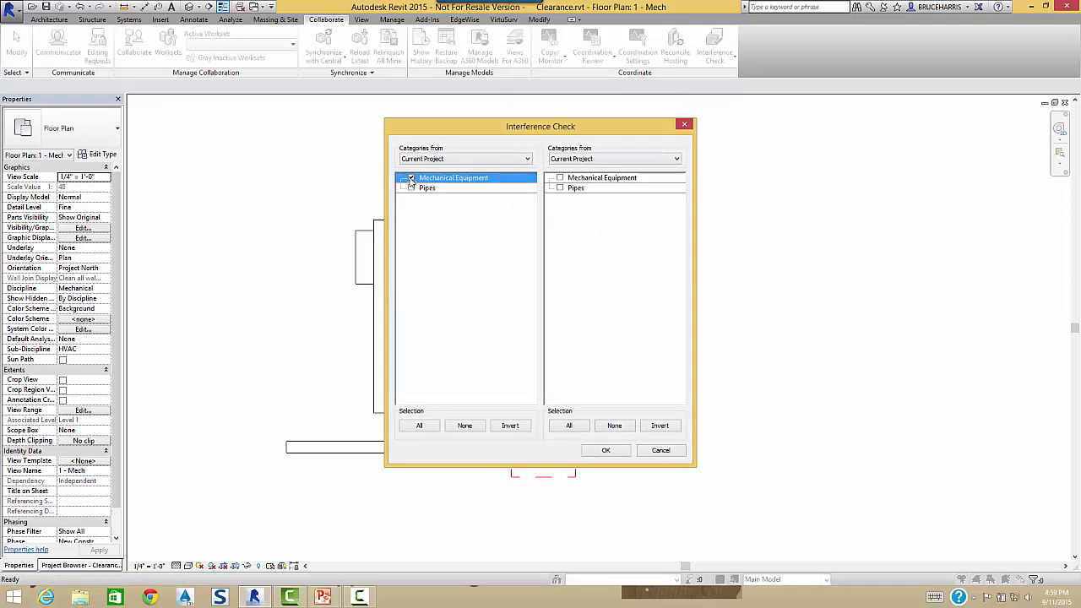
click(559, 188)
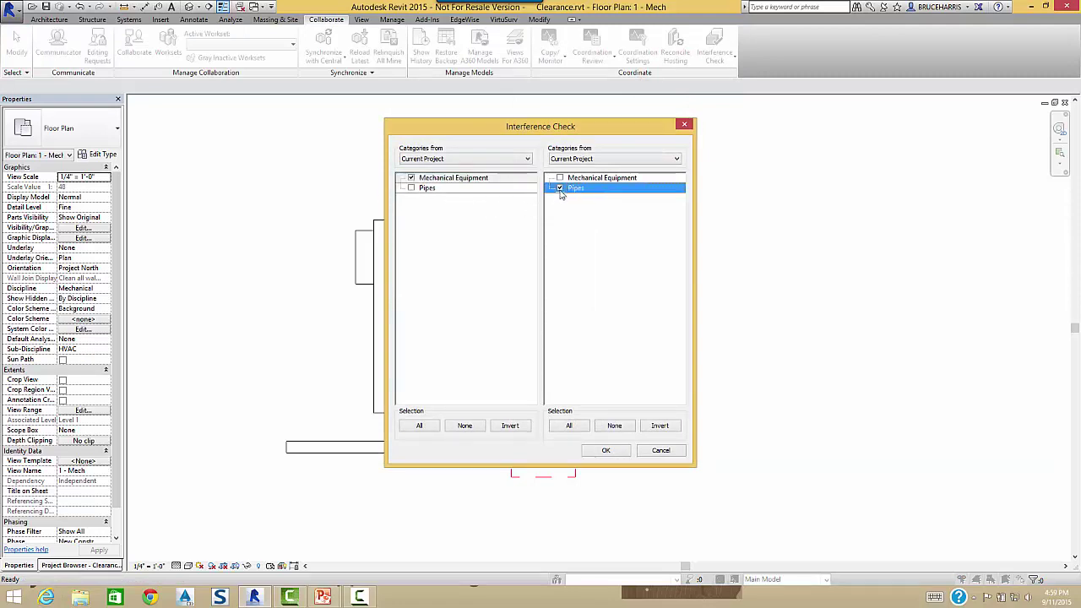
click(605, 451)
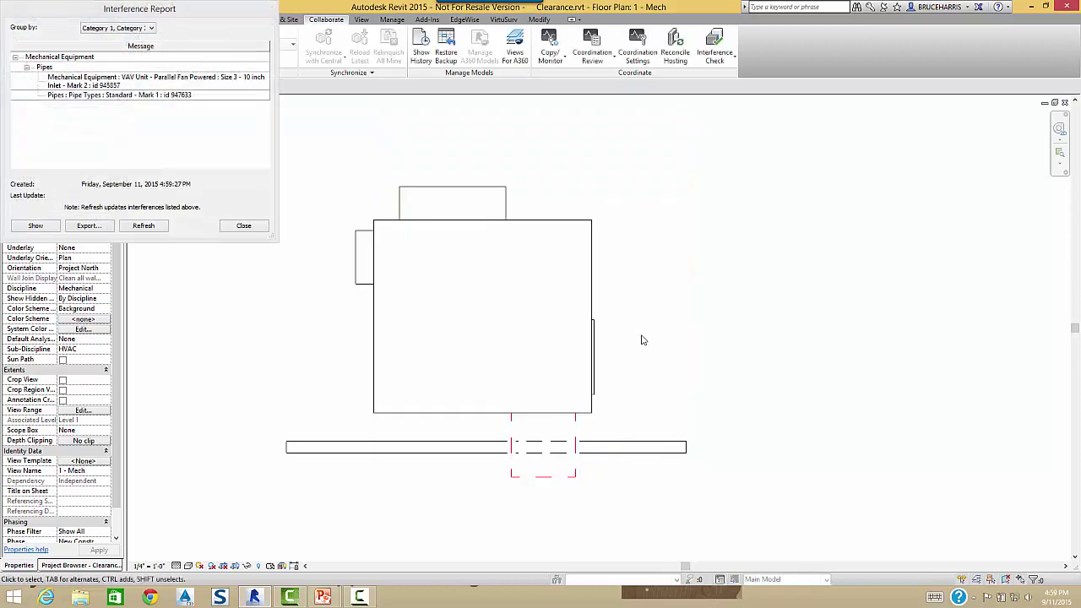
click(44, 68)
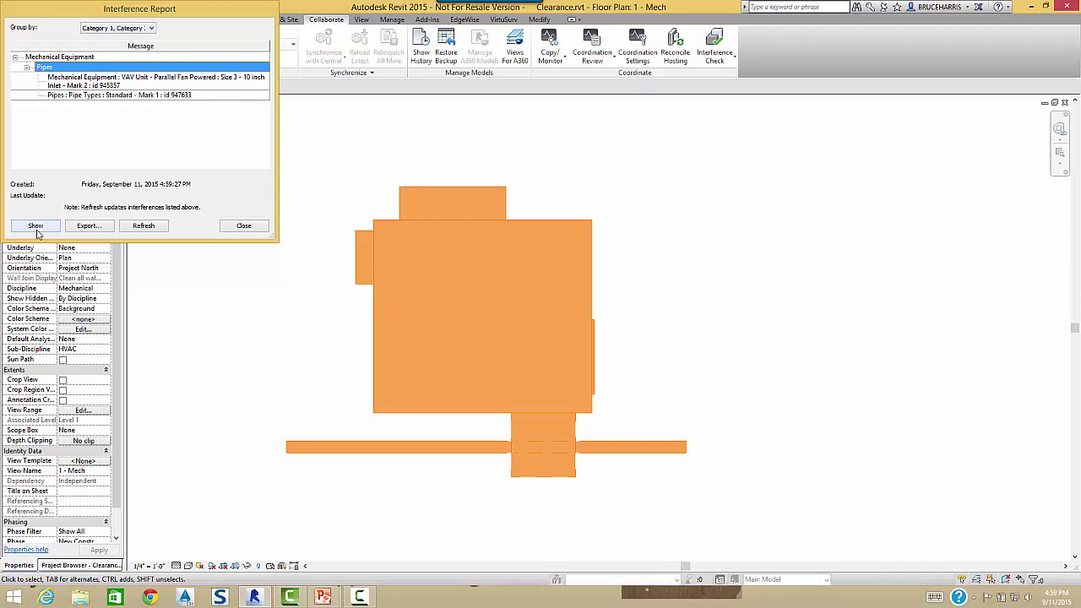
Step: Close the Interference Report and enter a lower Offset value for the clashing 2" pipe
click(243, 225)
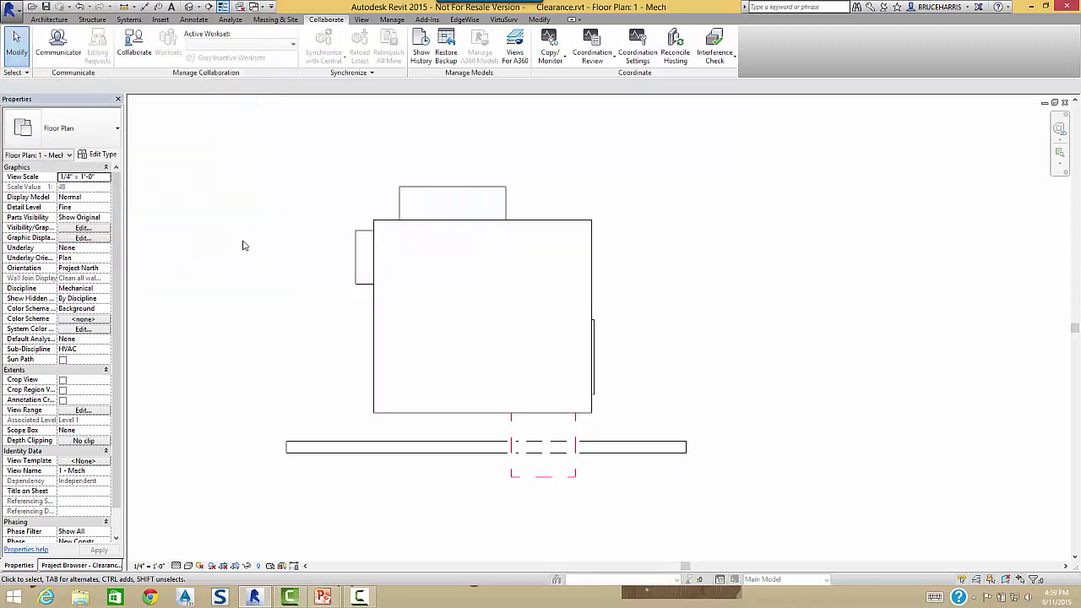
click(415, 450)
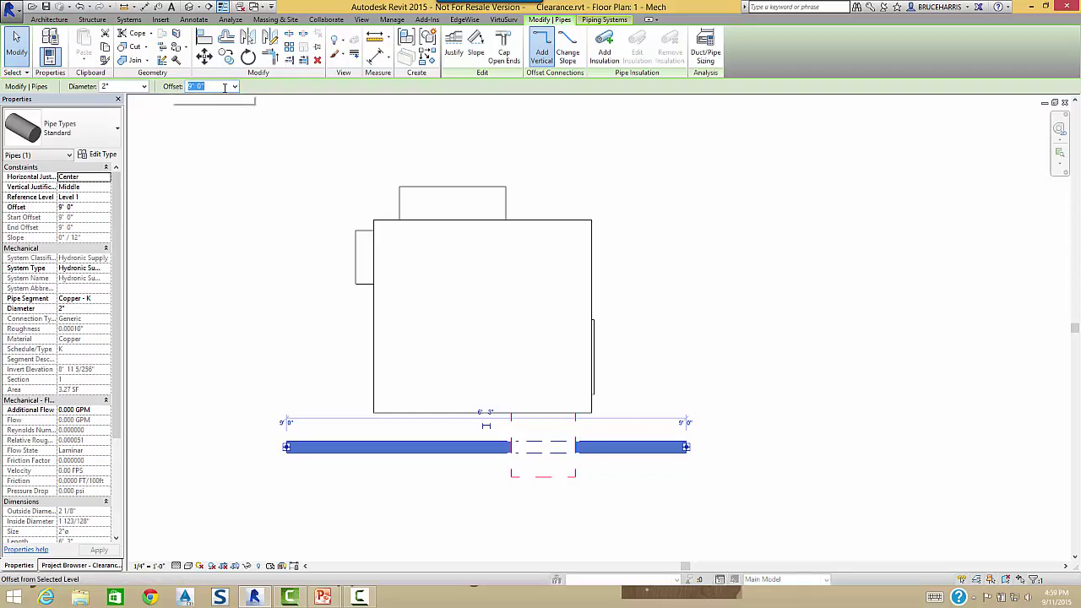
click(220, 86)
drag(200, 86, 184, 87)
click(242, 290)
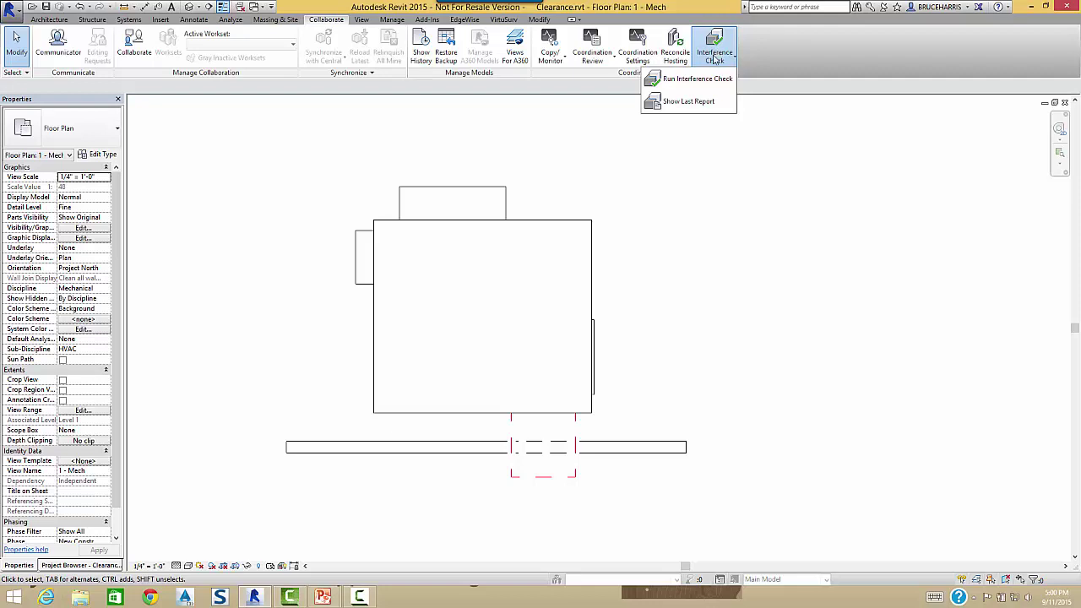
Step: Show the last interference report, refresh it to confirm zero clashes, and close it
click(686, 102)
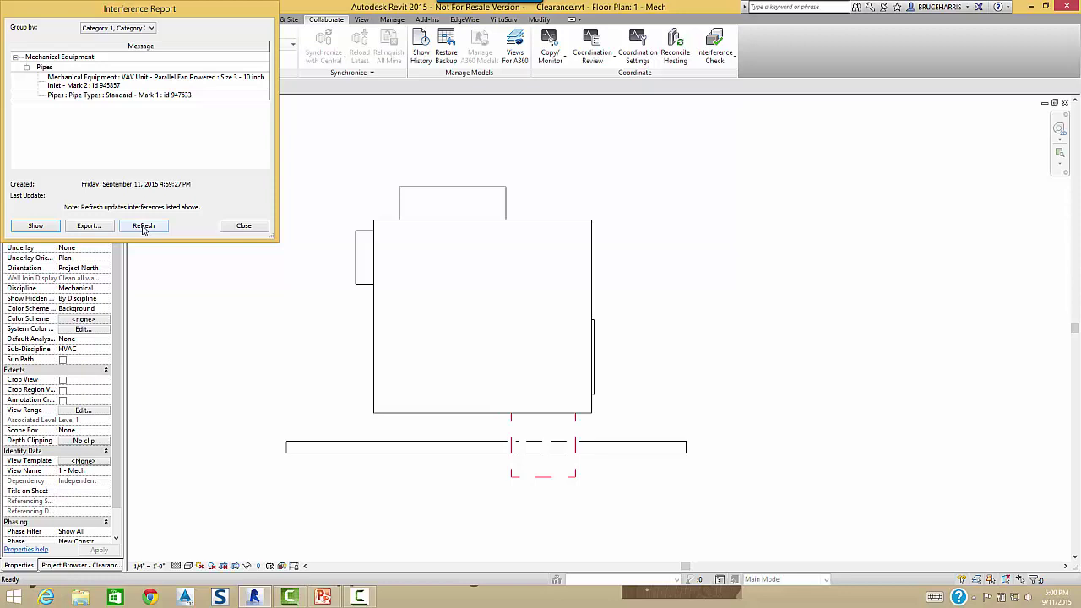
click(144, 226)
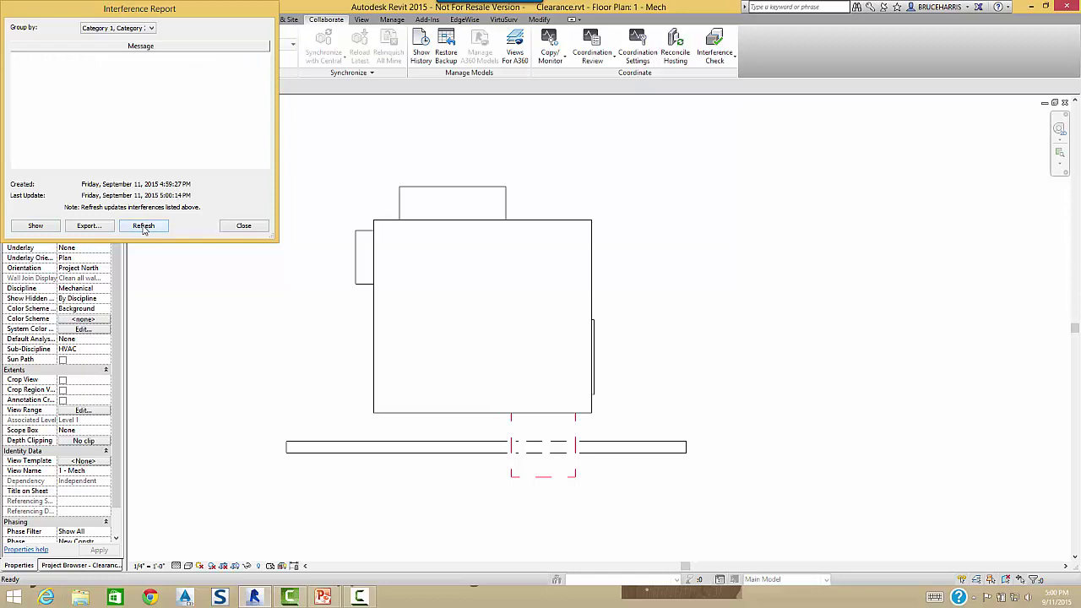
click(244, 226)
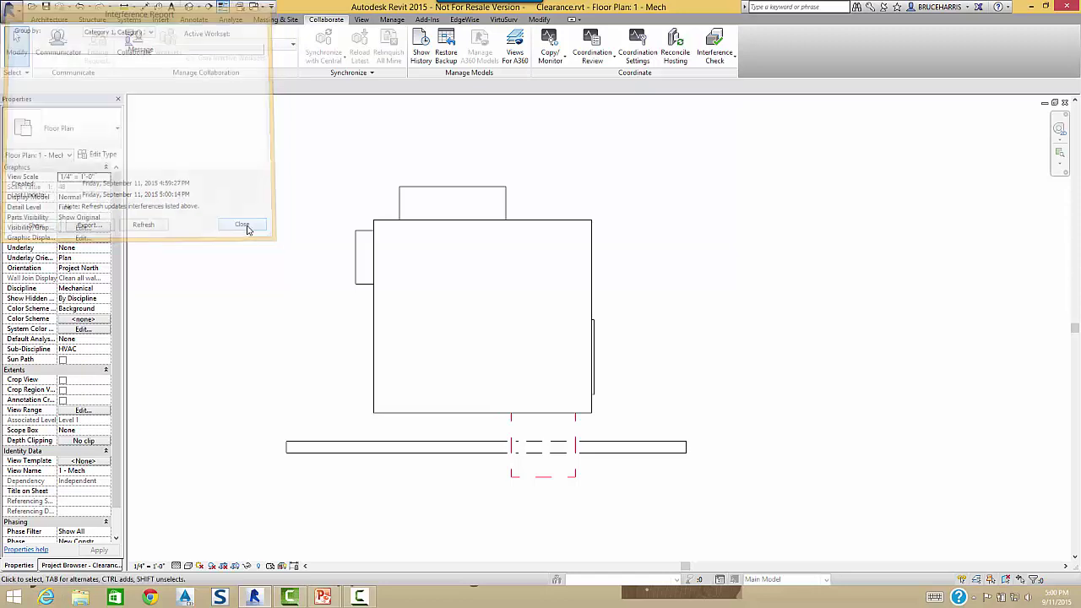